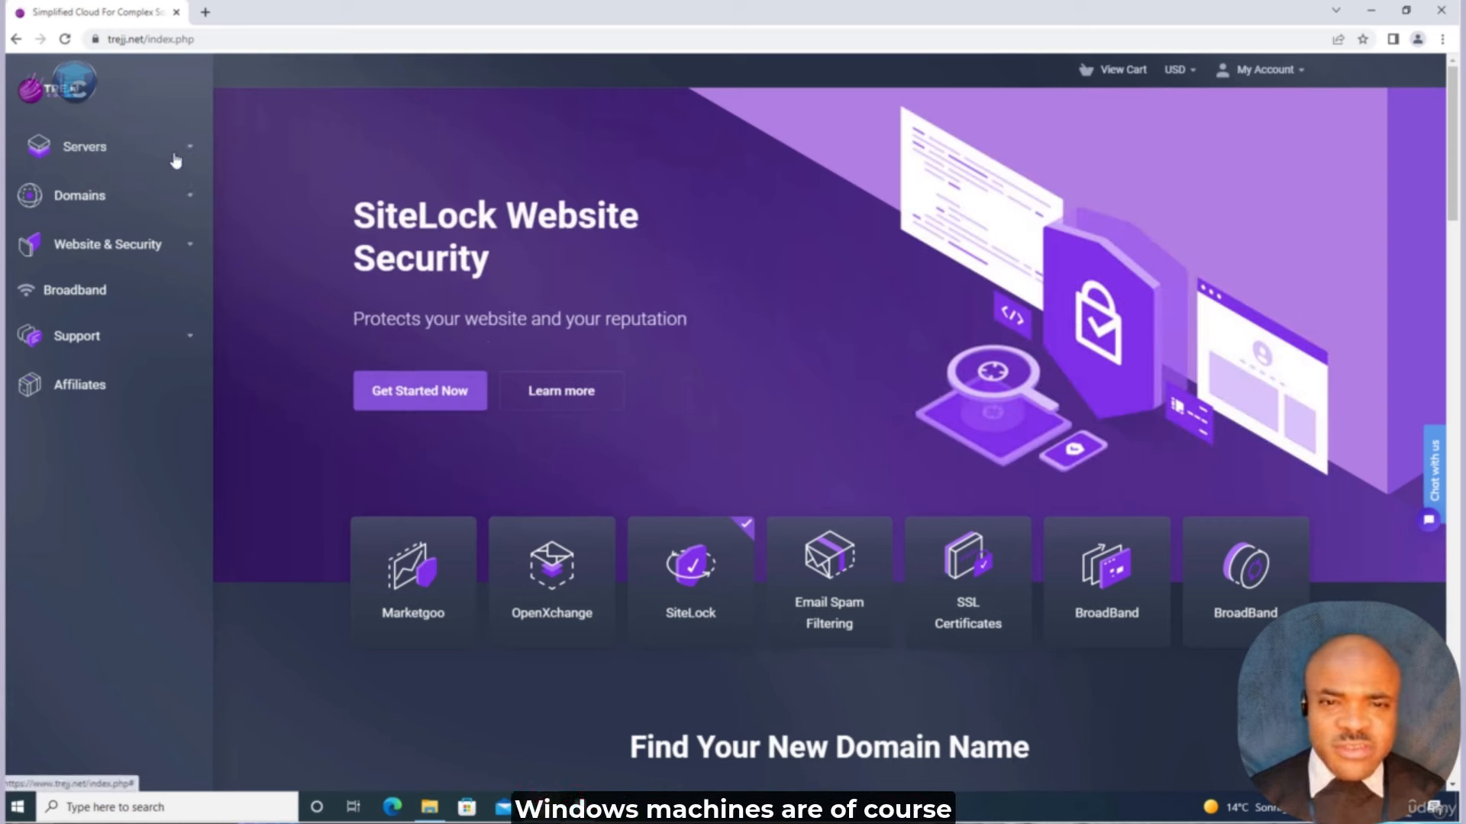
# - Show the Linux SSD VPS plans under Servers on TREJJ.net, then open a blank tab
pyautogui.click(189, 153)
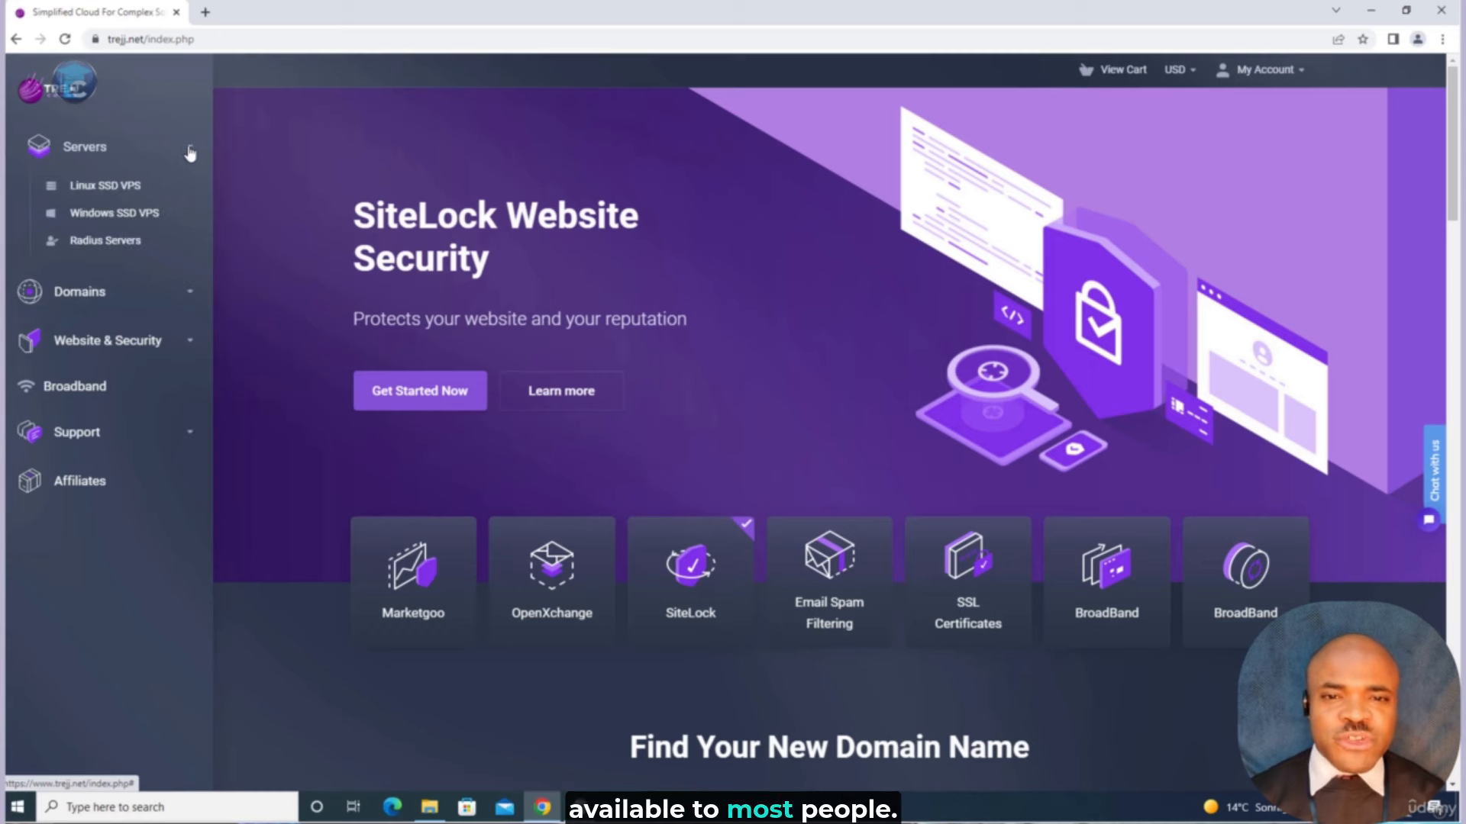
pyautogui.click(103, 190)
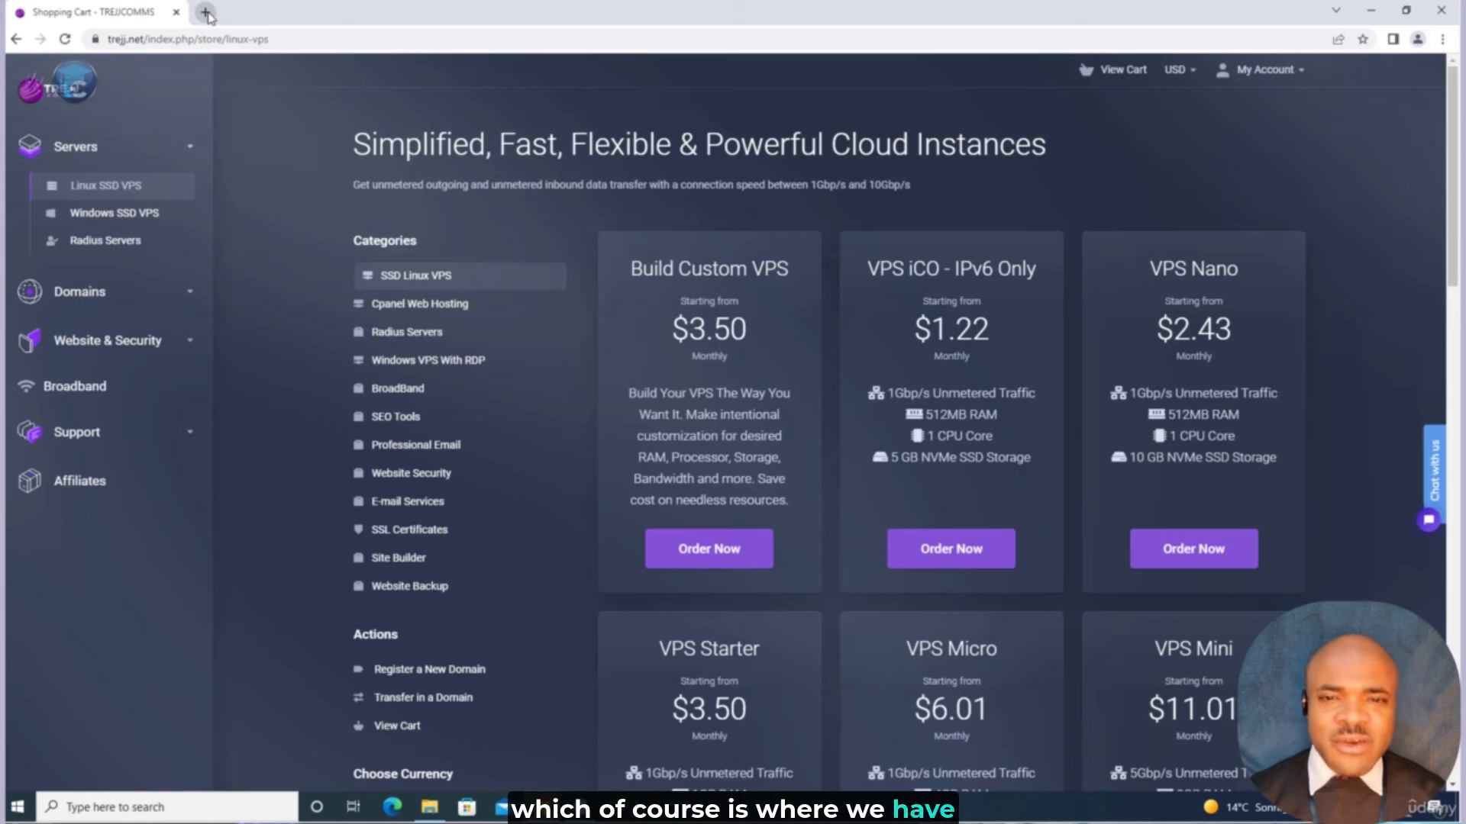
pyautogui.click(206, 12)
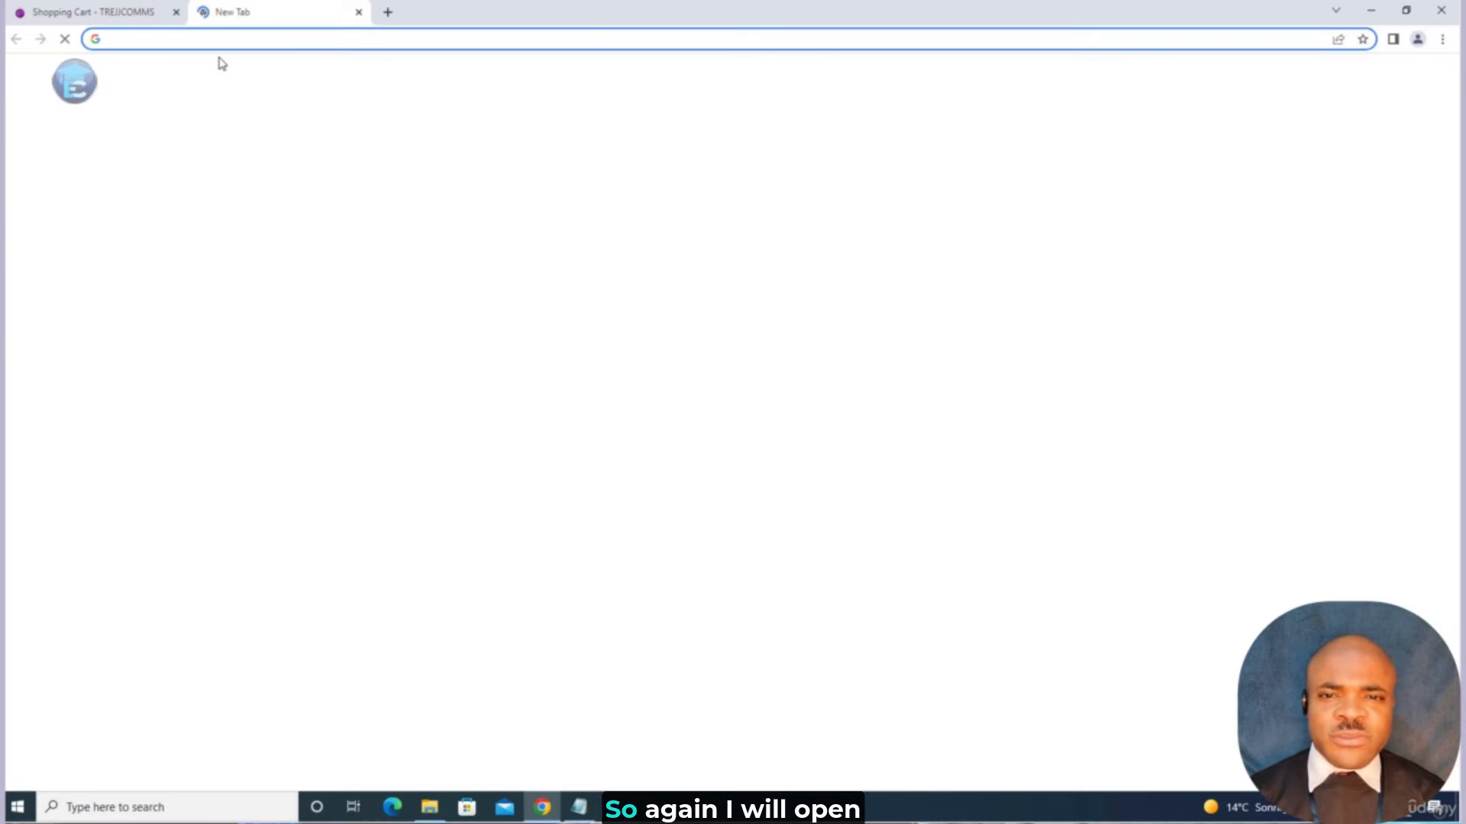
# - On softether-download.com, filter for SoftEther VPN Server Manager for Windows, Windows platform, Intel (x86 and x64)
pyautogui.write('s')
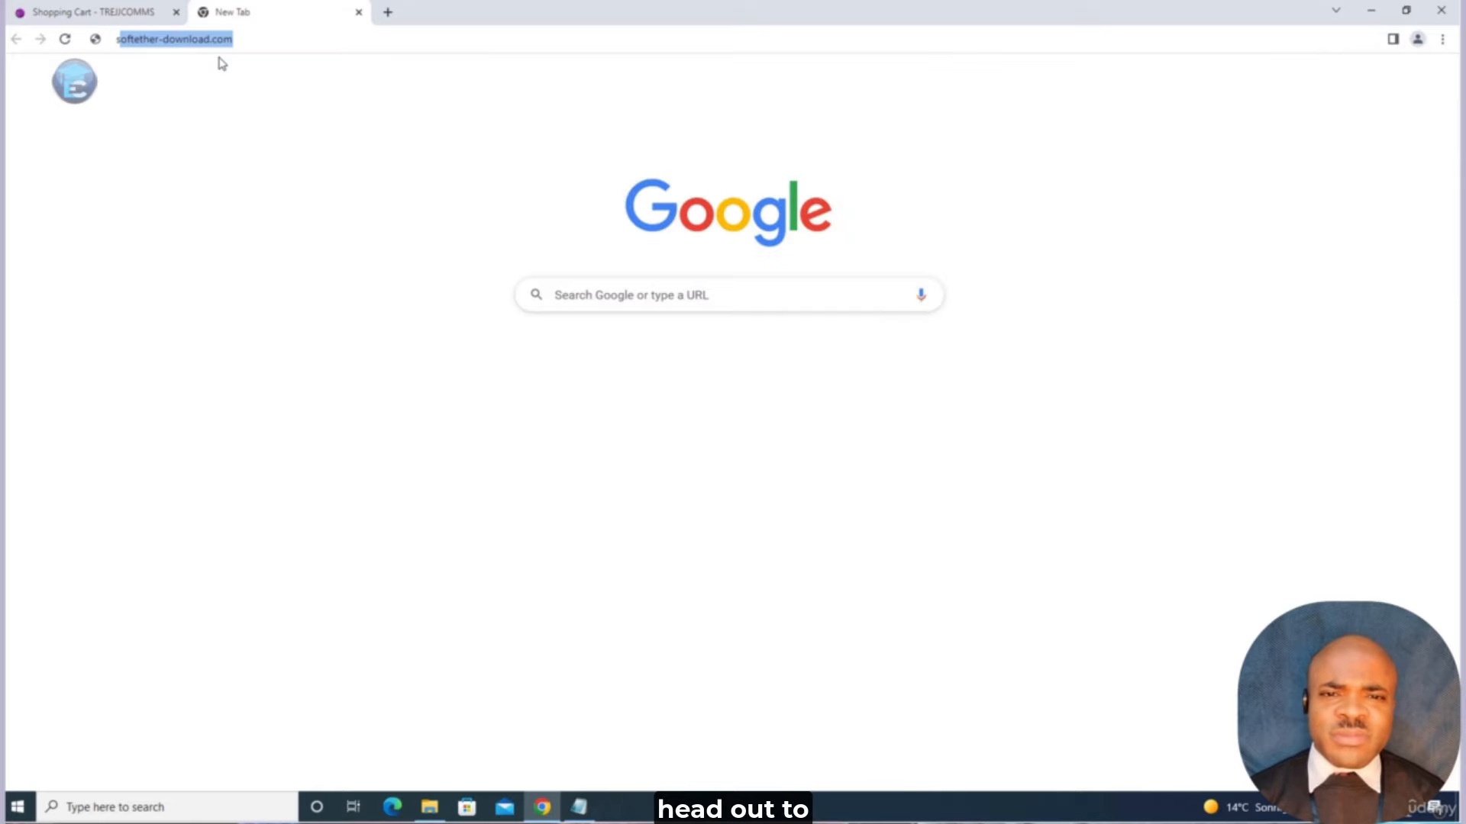
pyautogui.write('oft')
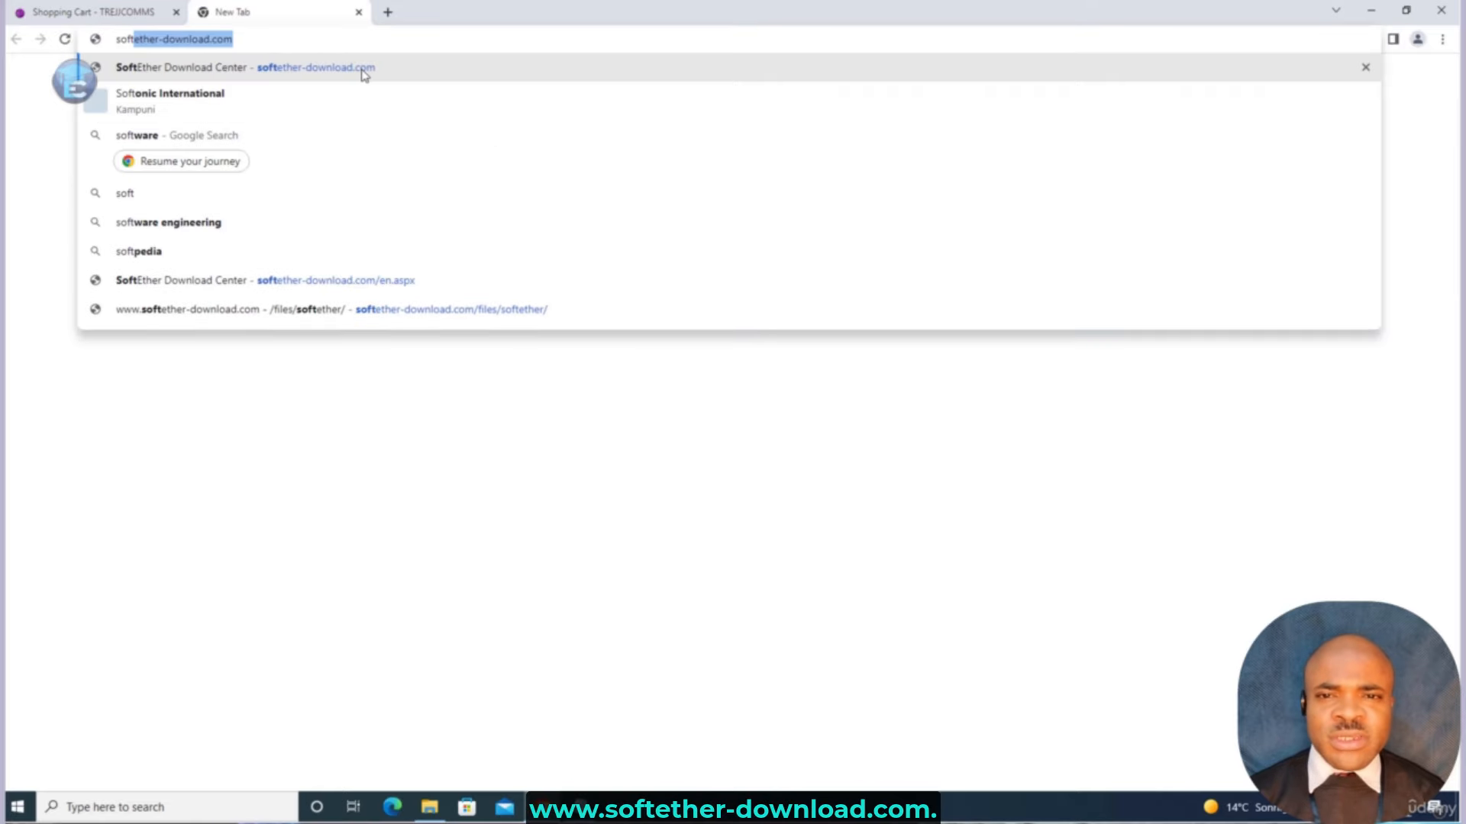
pyautogui.click(364, 73)
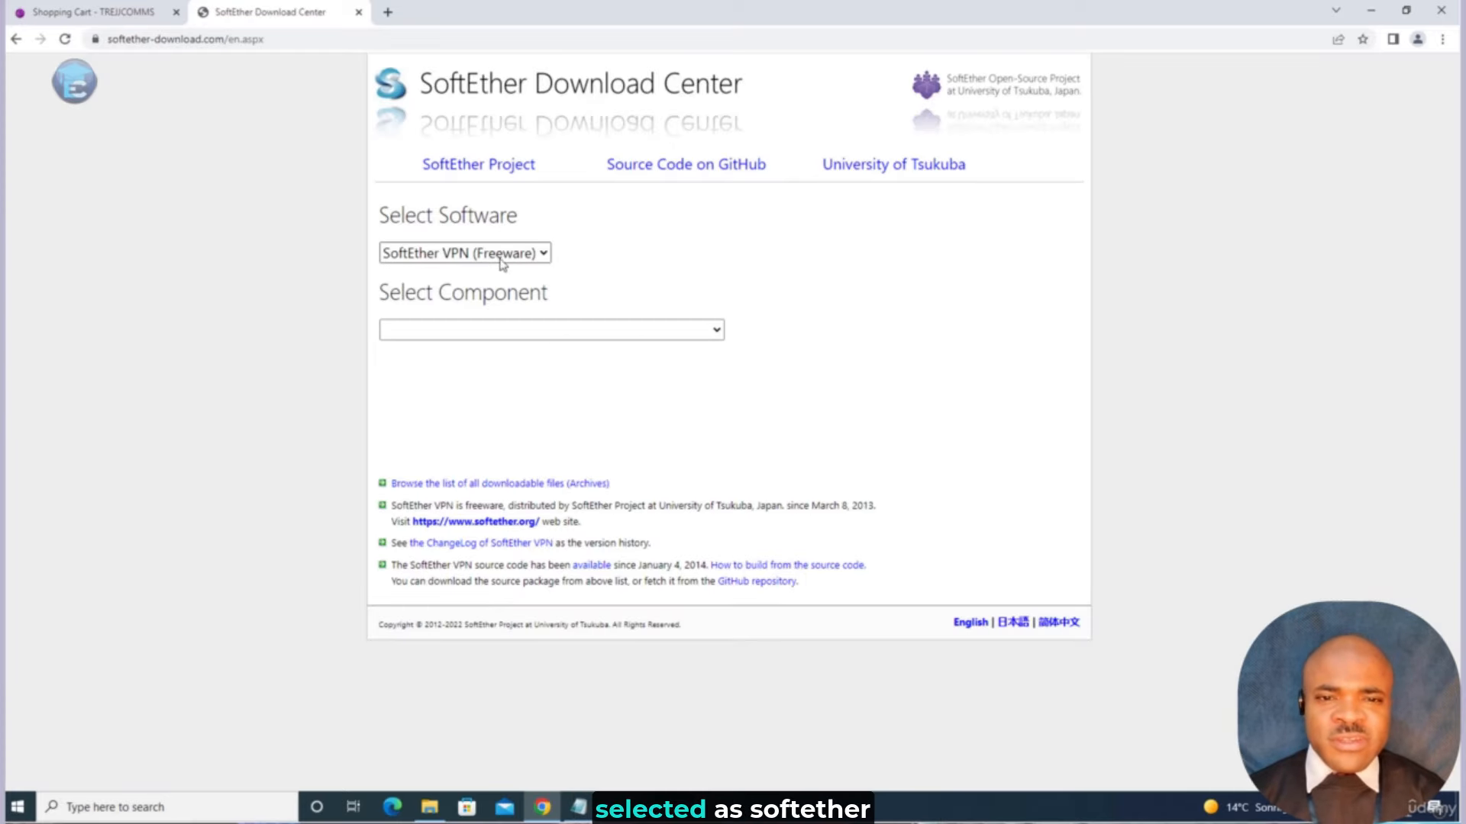
pyautogui.click(542, 257)
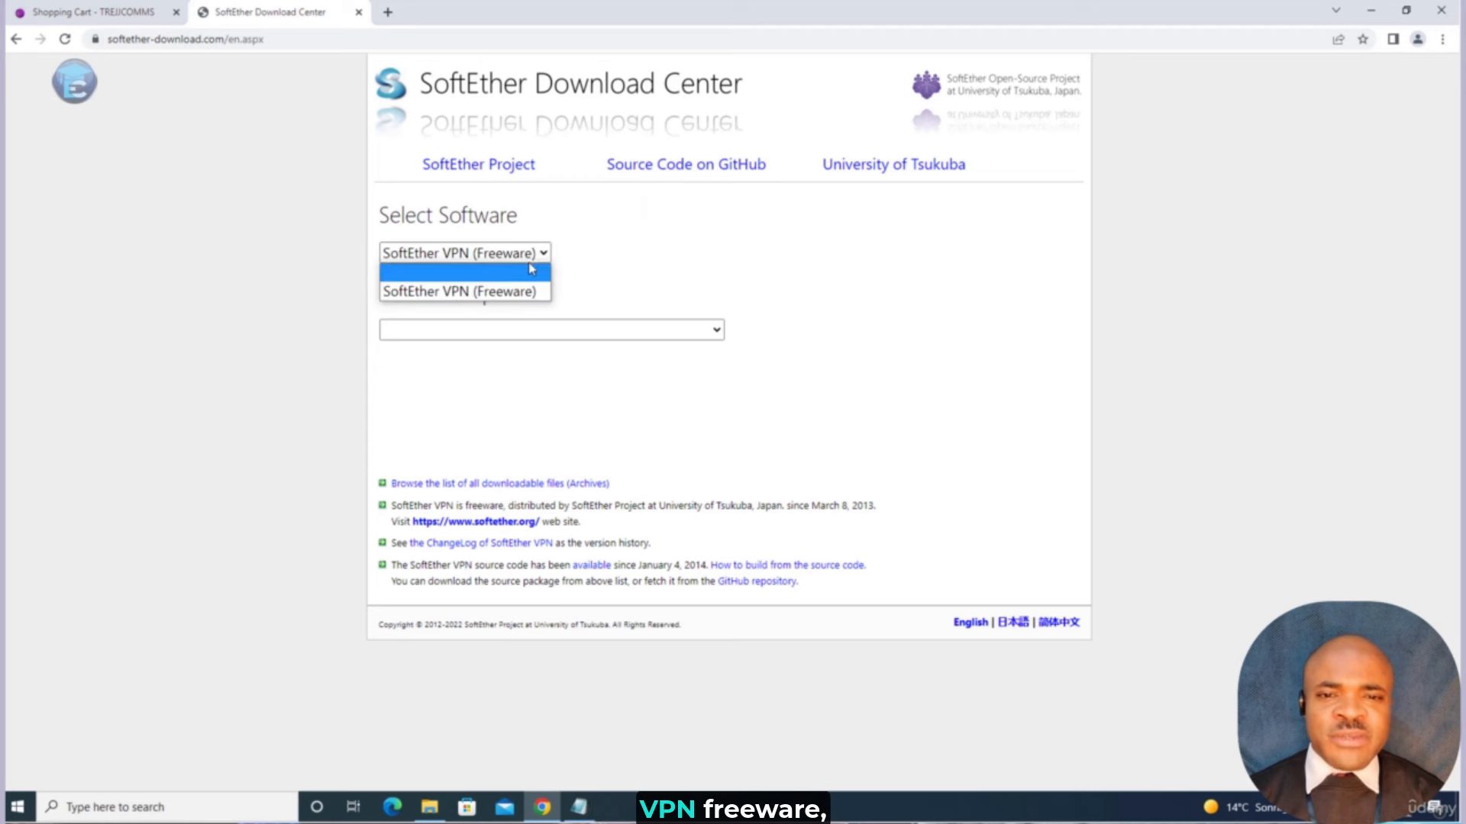
pyautogui.click(537, 257)
pyautogui.click(589, 330)
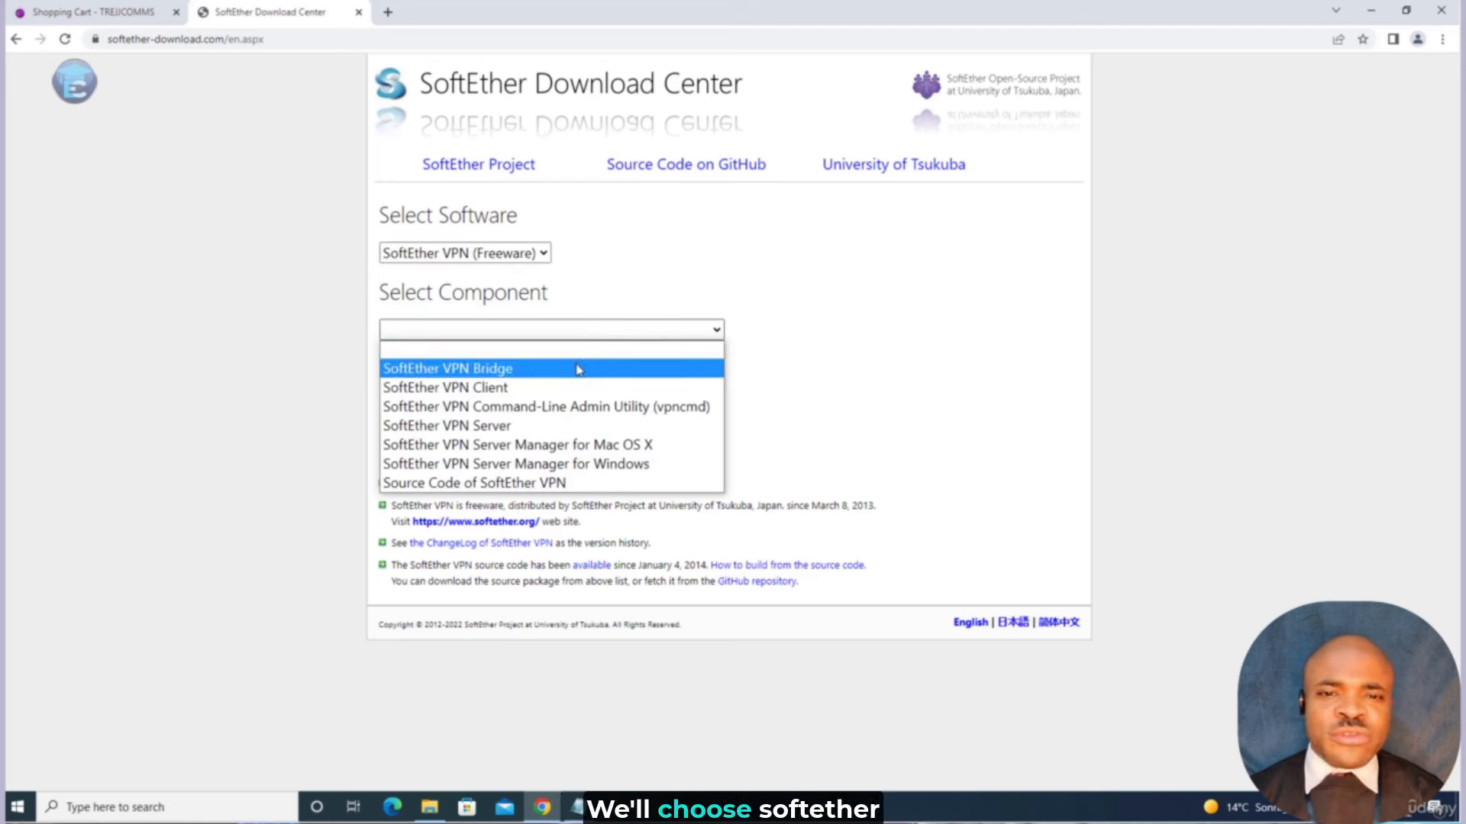
pyautogui.click(566, 471)
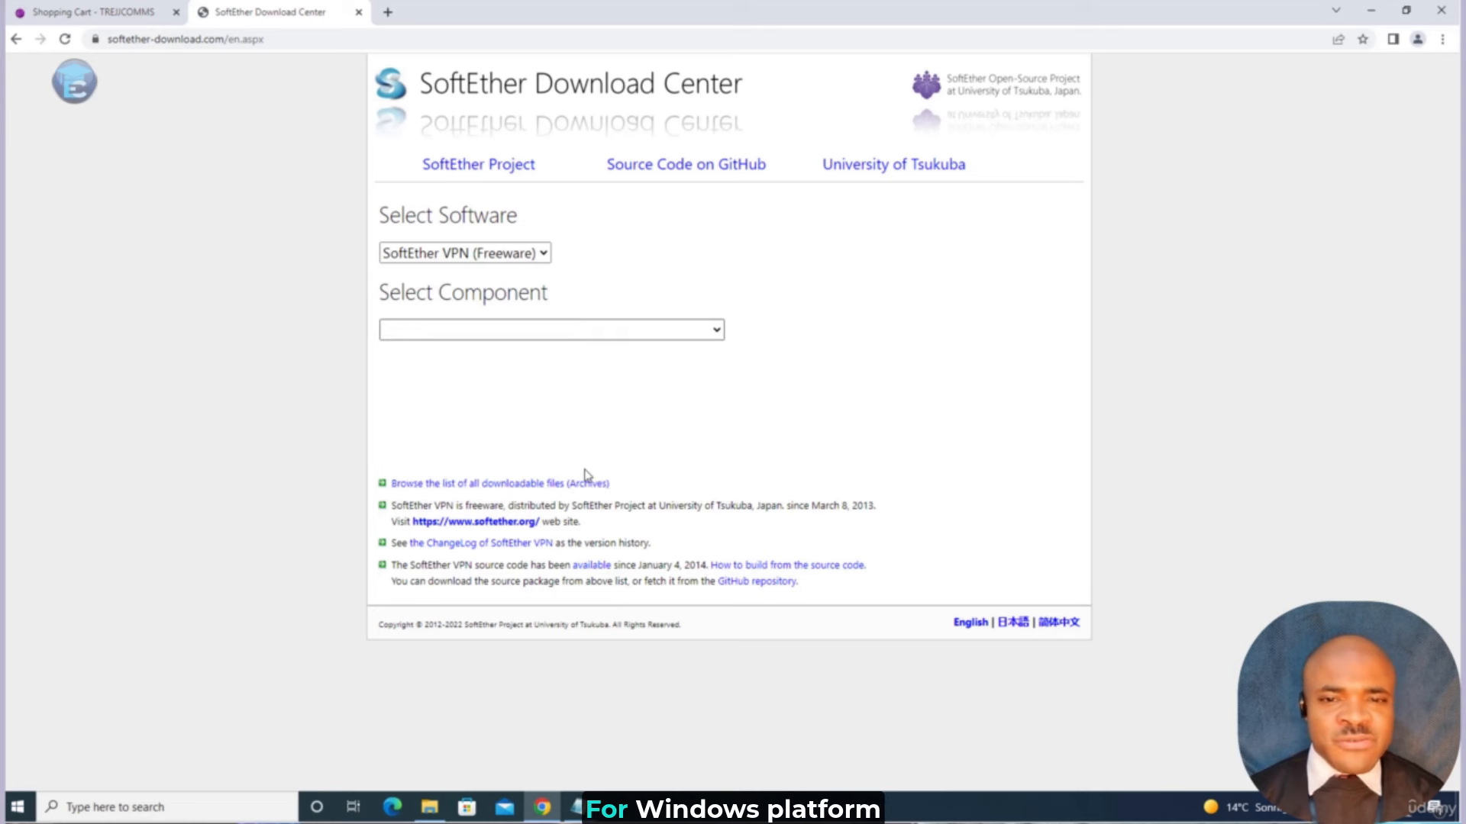
pyautogui.click(630, 410)
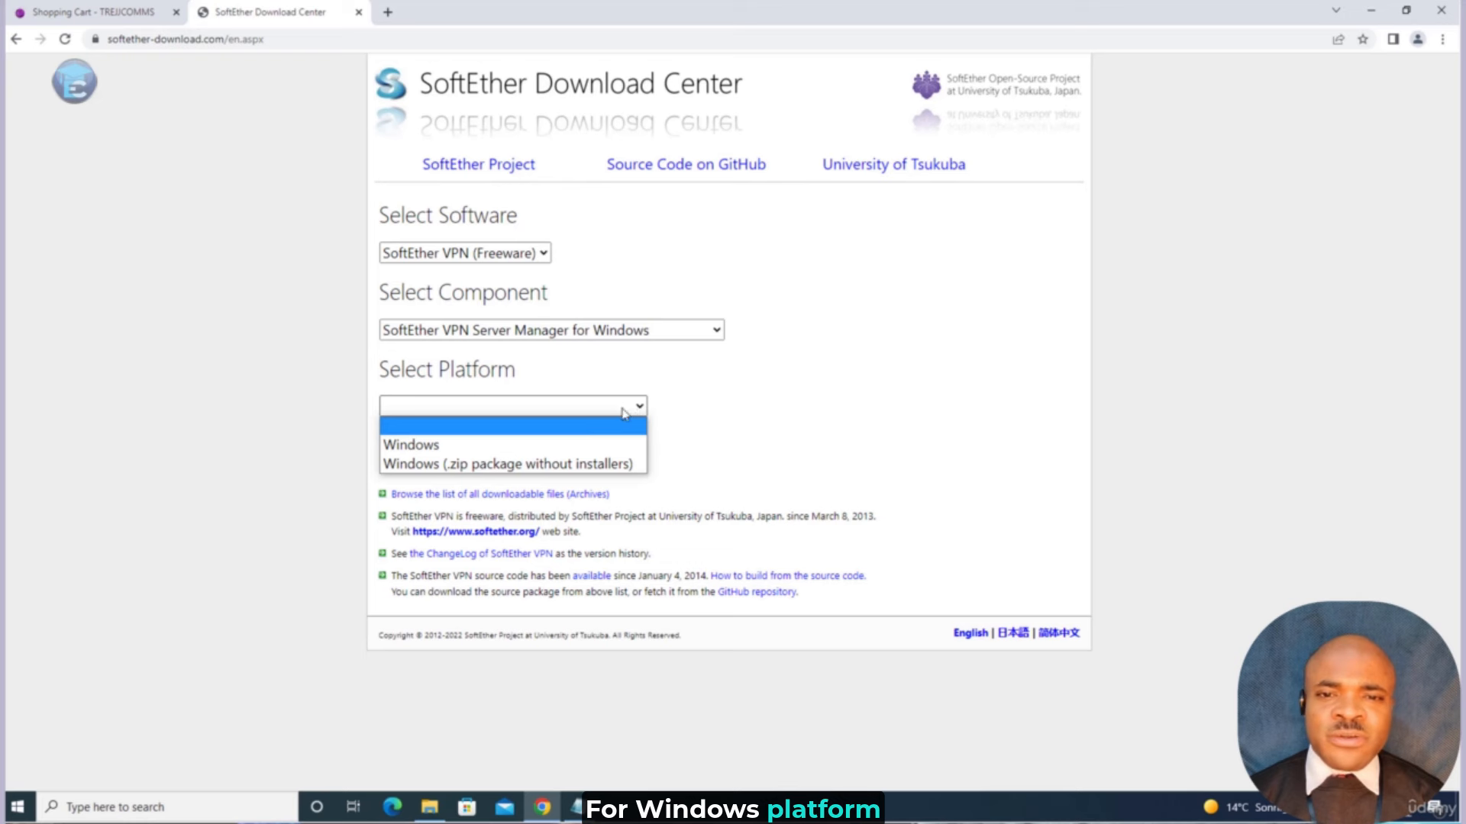
pyautogui.click(500, 449)
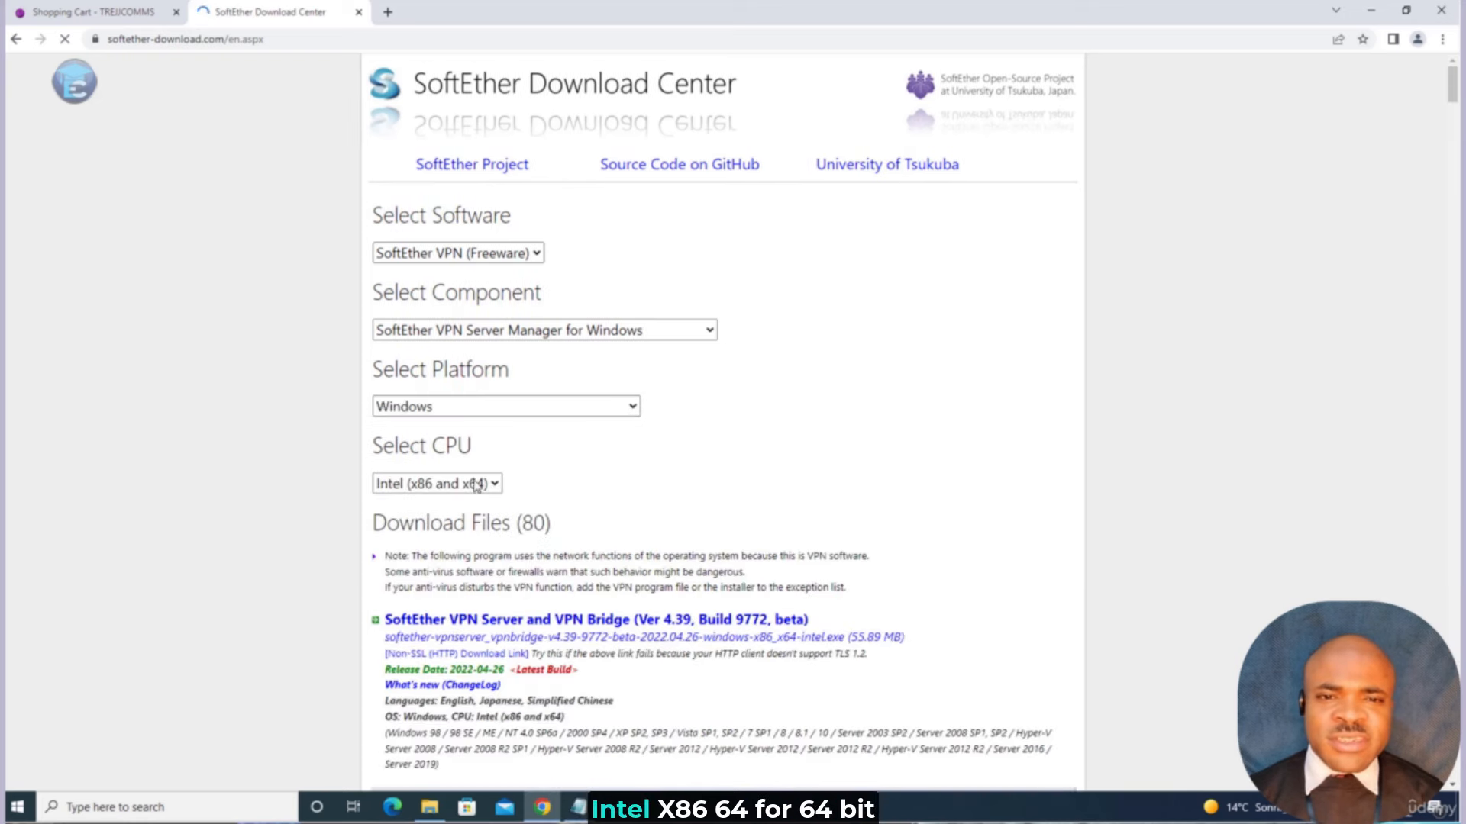
pyautogui.click(484, 485)
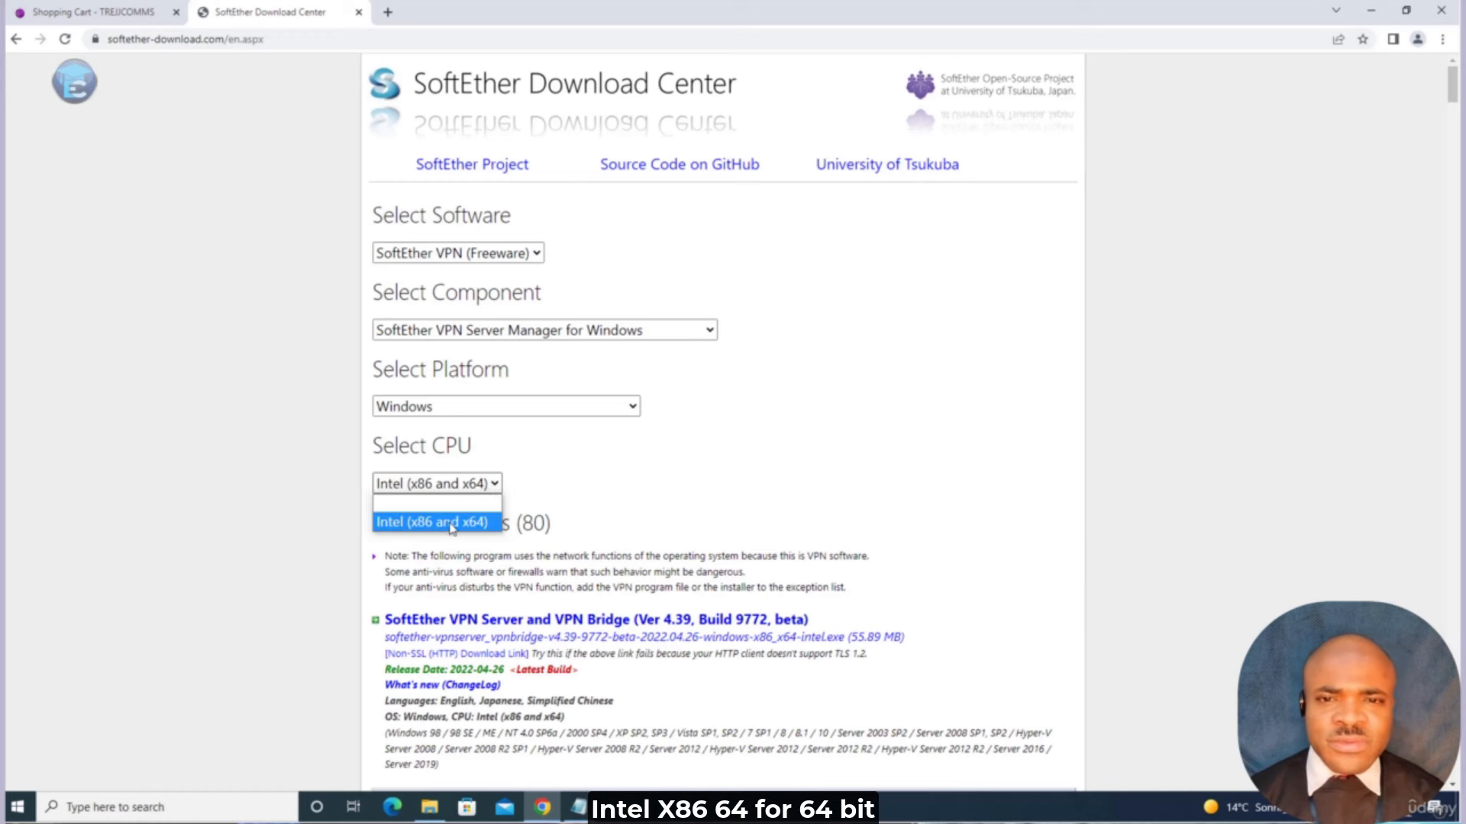
pyautogui.click(451, 524)
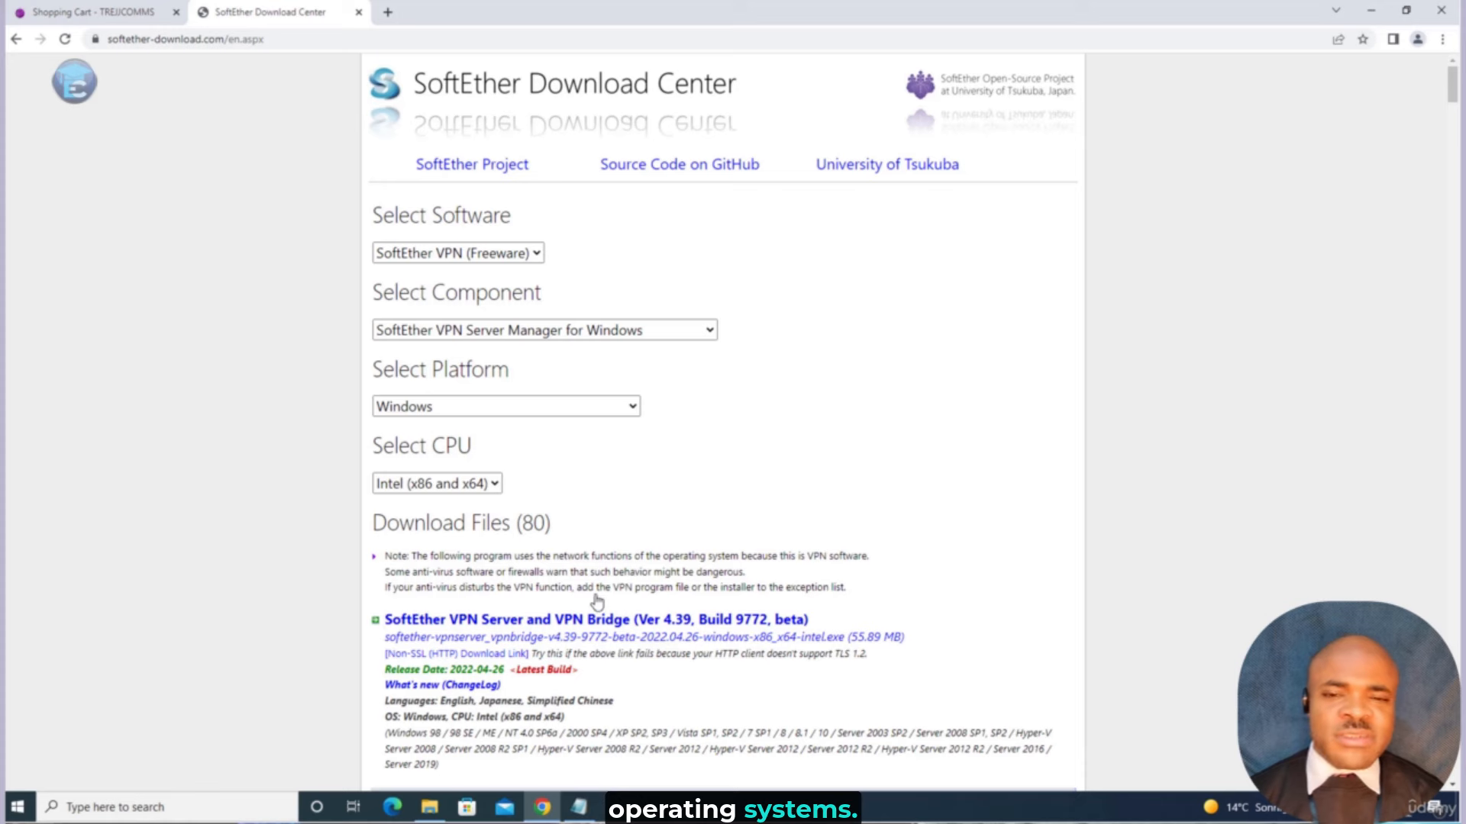
pyautogui.scroll(-1, 589, 605)
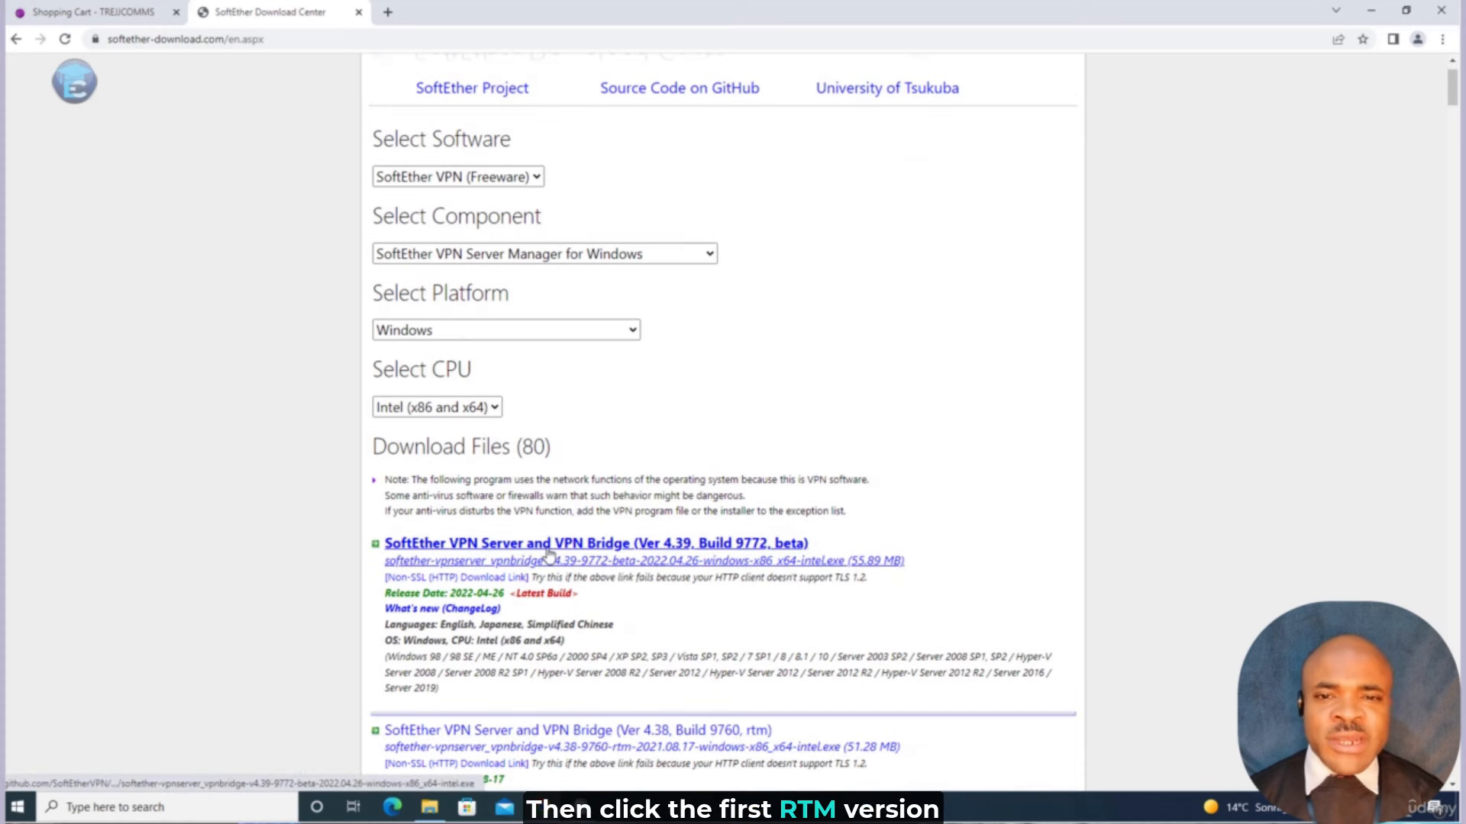
# - Download the 4.39 installer and run it with administrator approval, past the welcome page
pyautogui.click(548, 556)
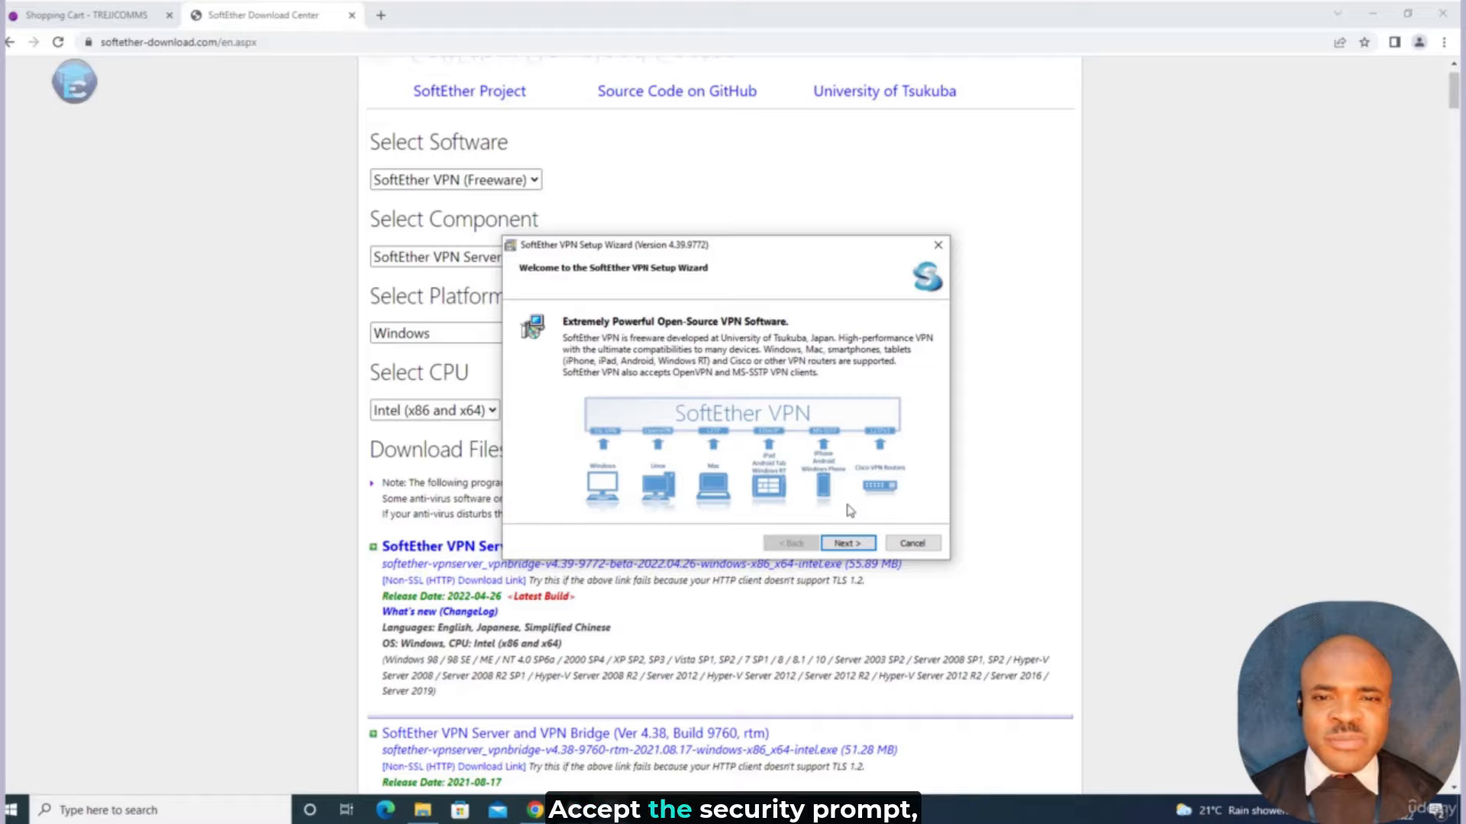
pyautogui.click(845, 543)
pyautogui.click(674, 521)
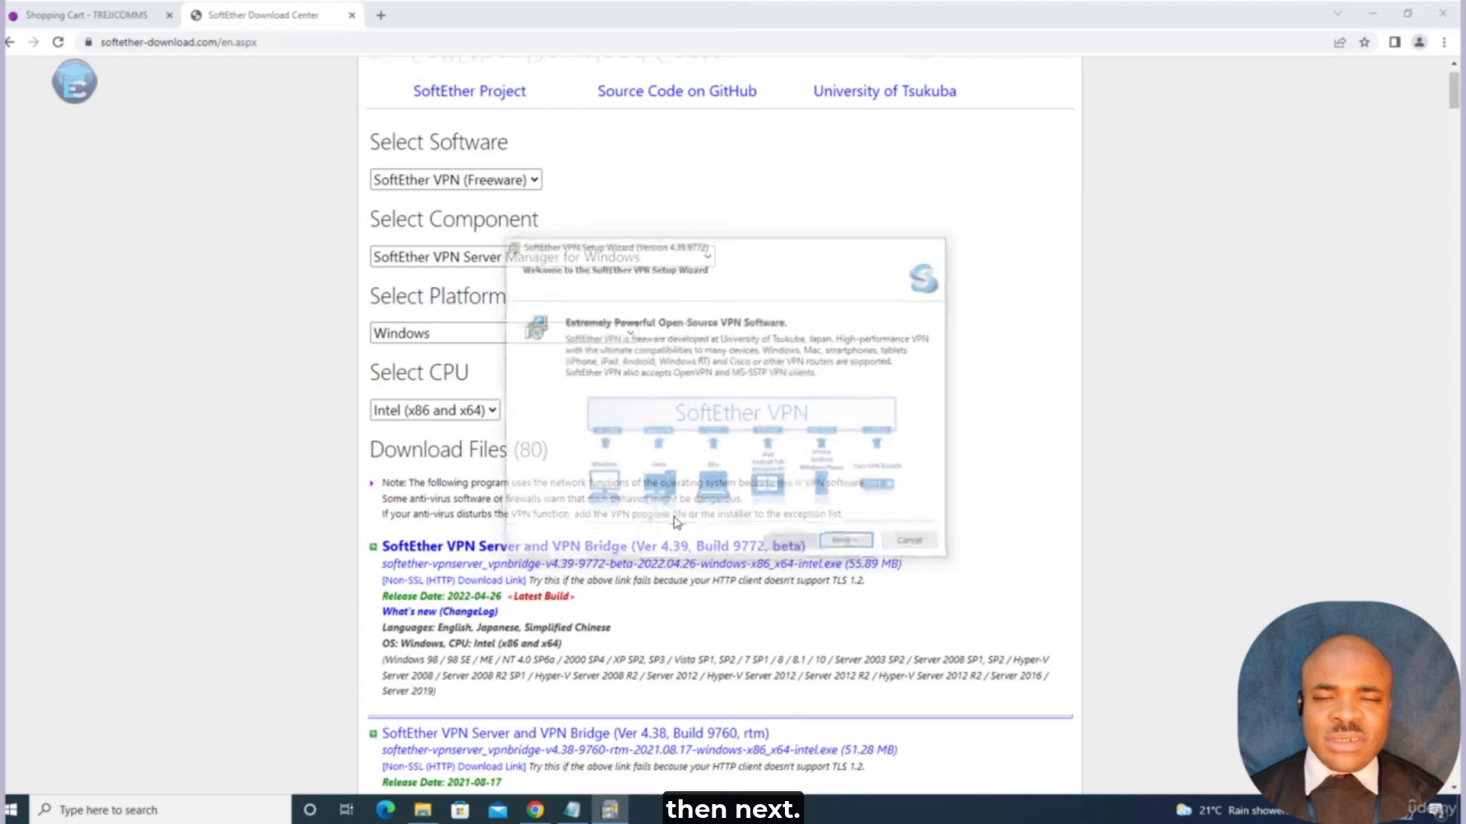
pyautogui.click(846, 544)
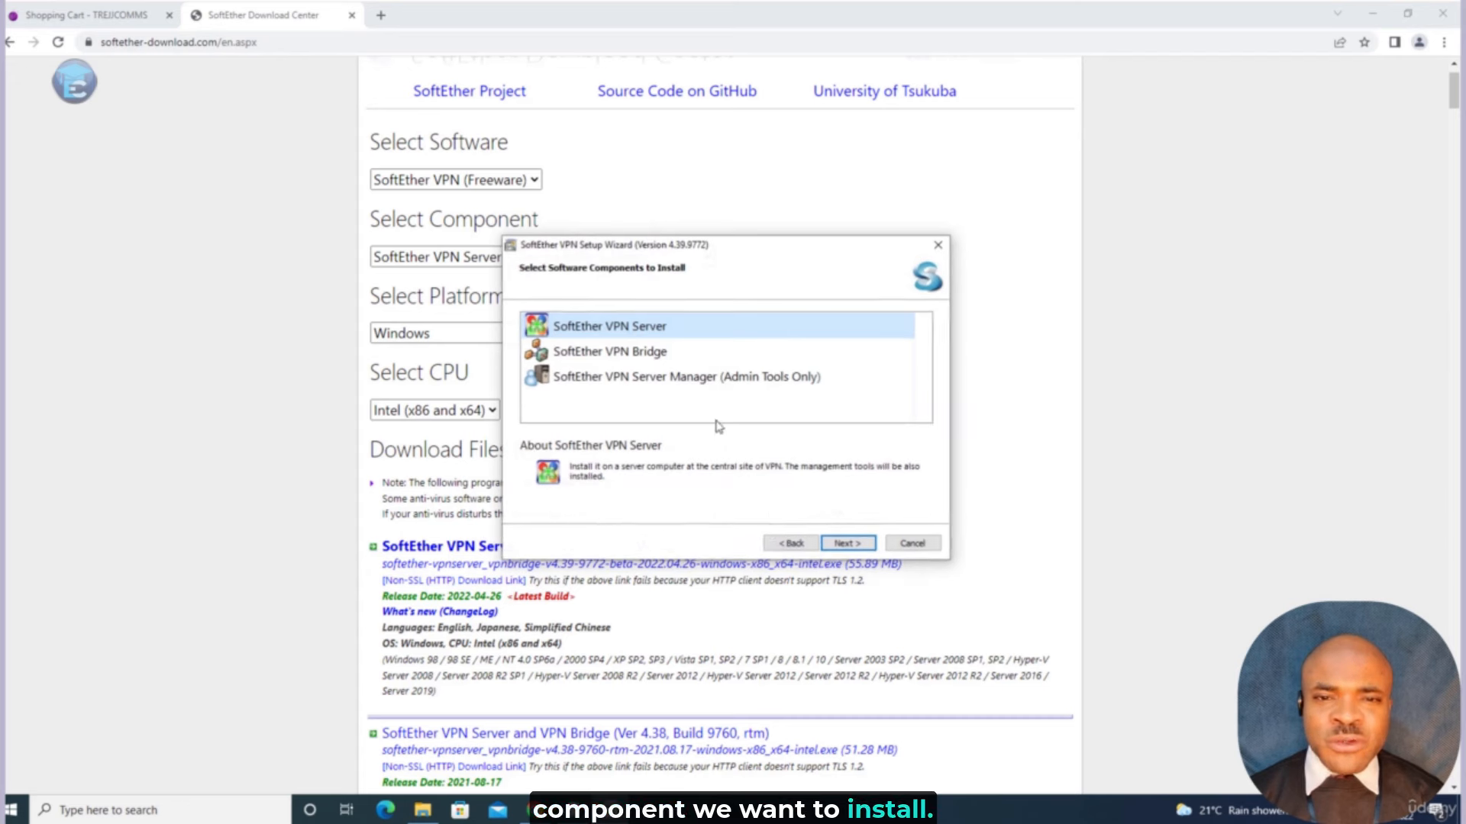
# - Install VPN Server Manager (Admin Tools Only) to the default folder, accepting the EULA, and launch it
pyautogui.click(661, 359)
pyautogui.click(671, 378)
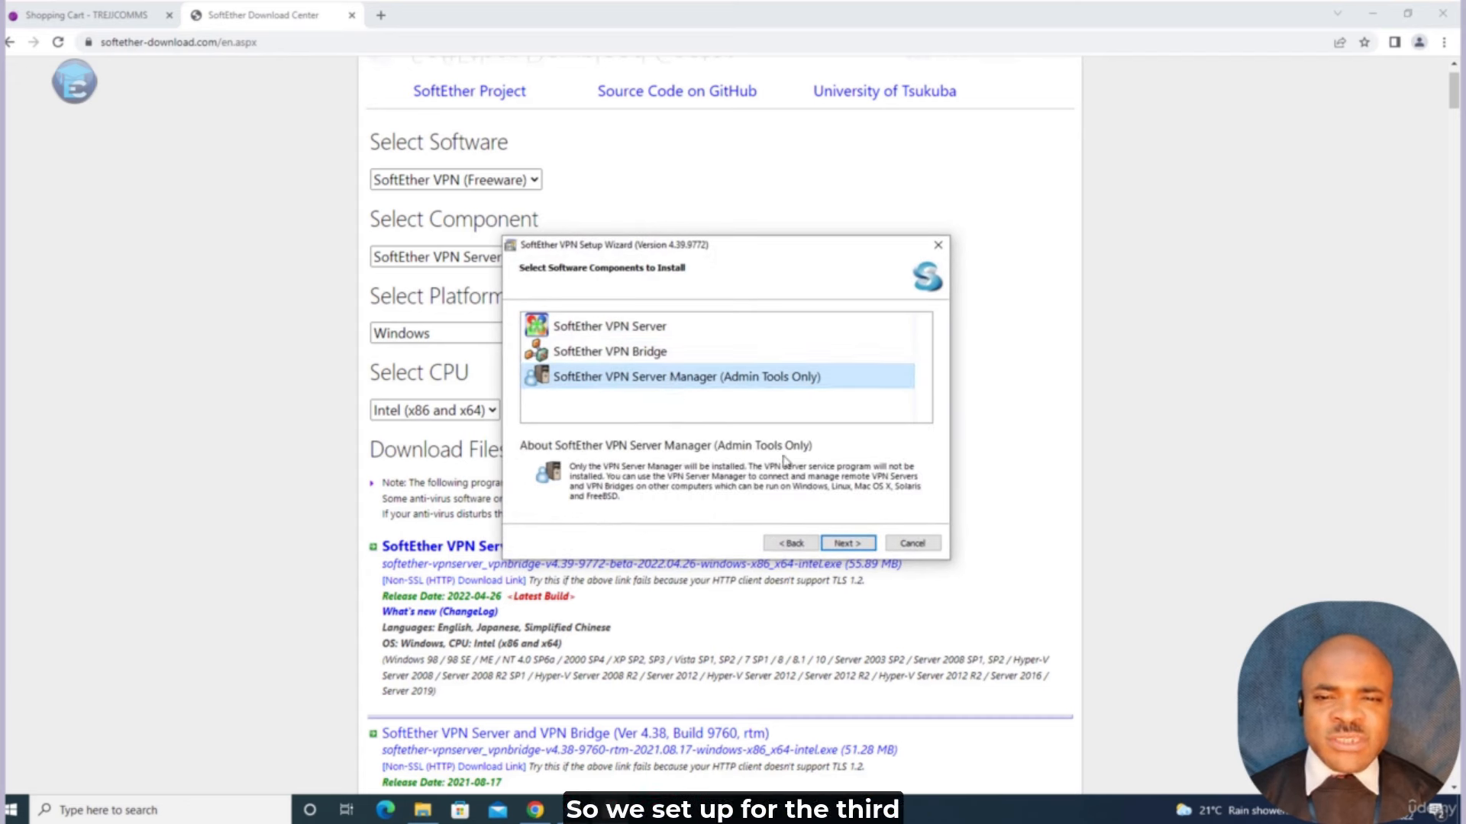
pyautogui.click(846, 544)
pyautogui.click(532, 473)
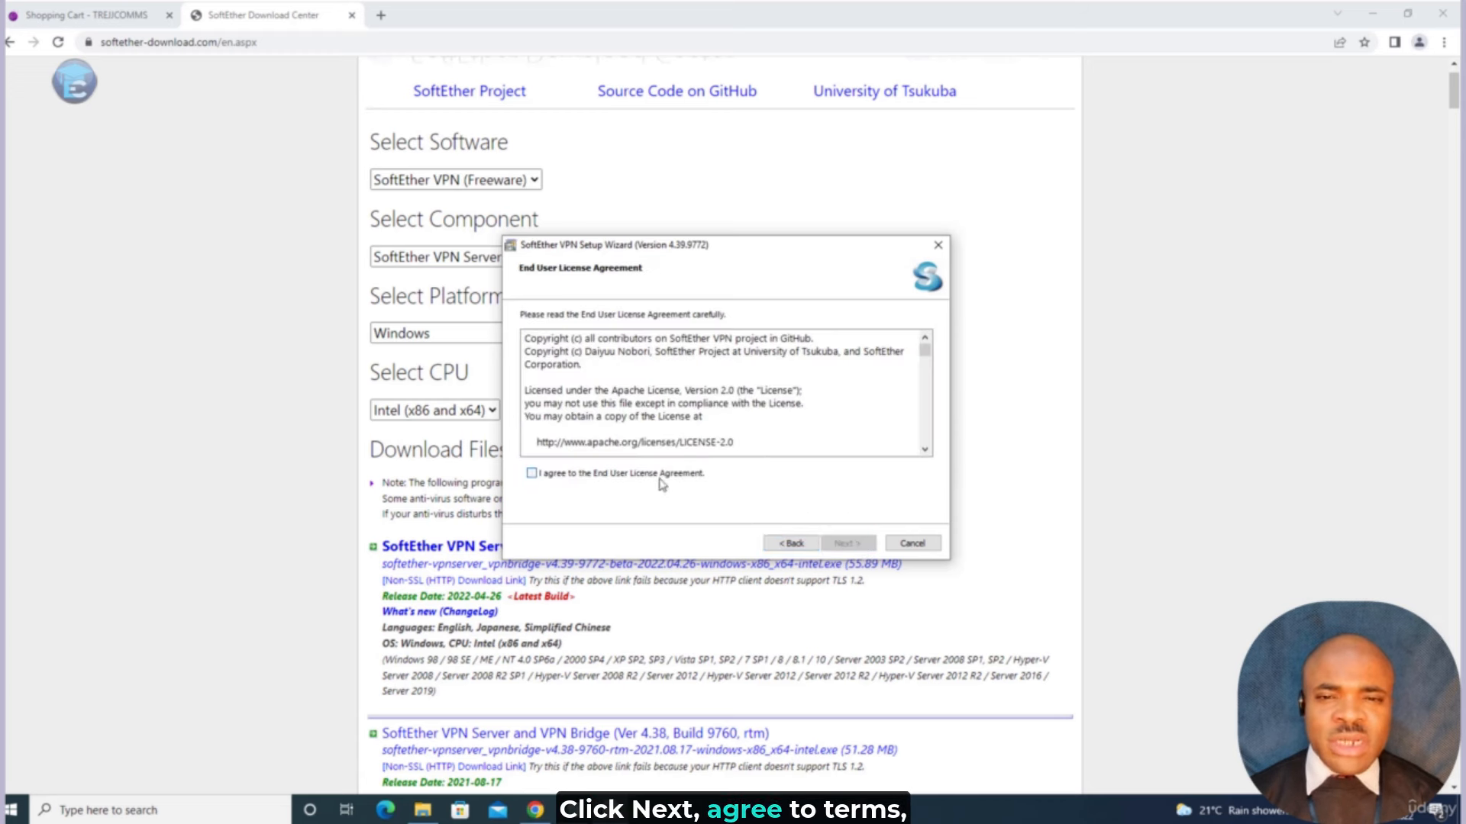
pyautogui.click(856, 550)
pyautogui.click(853, 548)
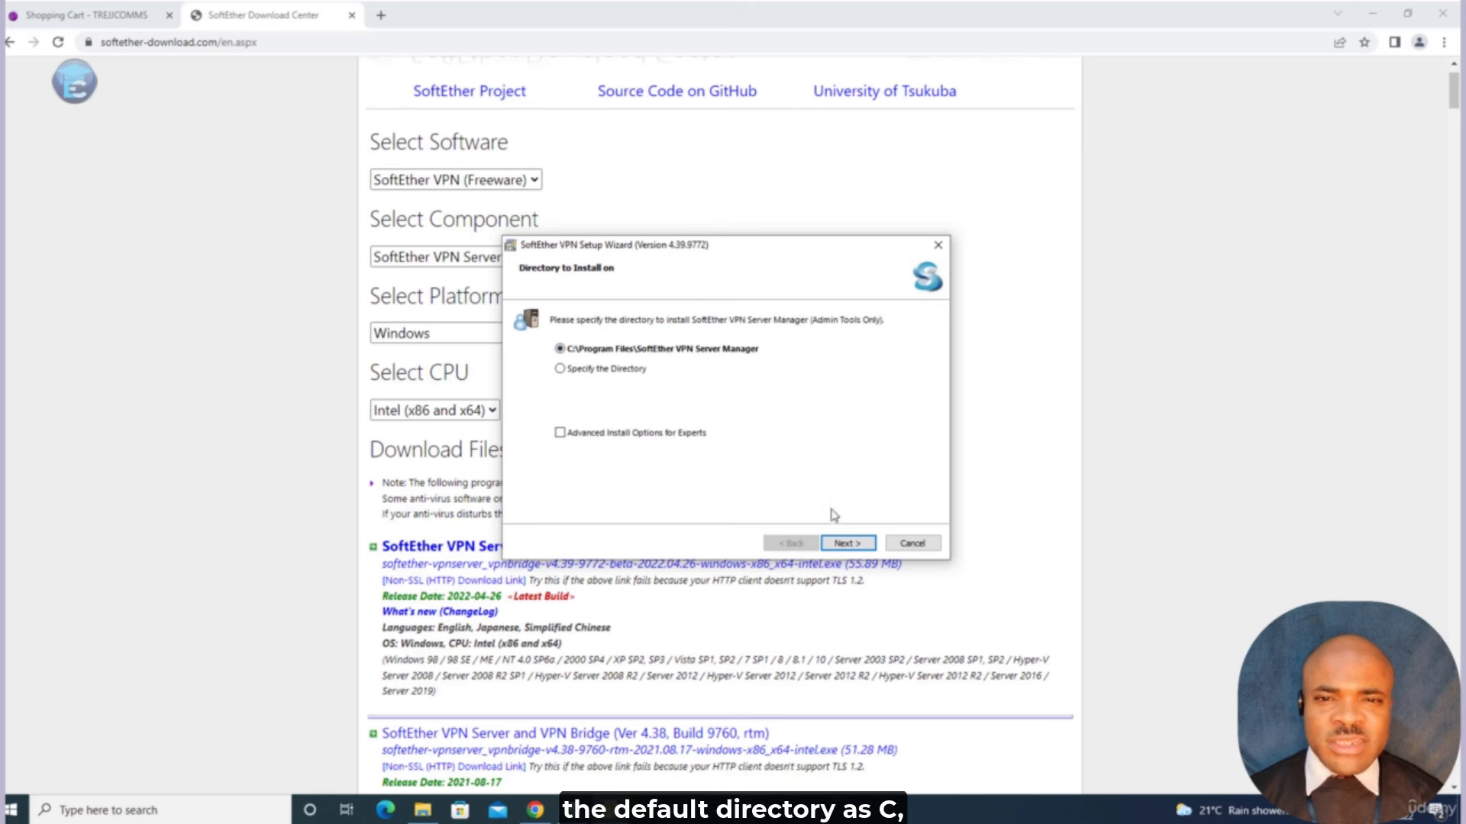
pyautogui.click(845, 545)
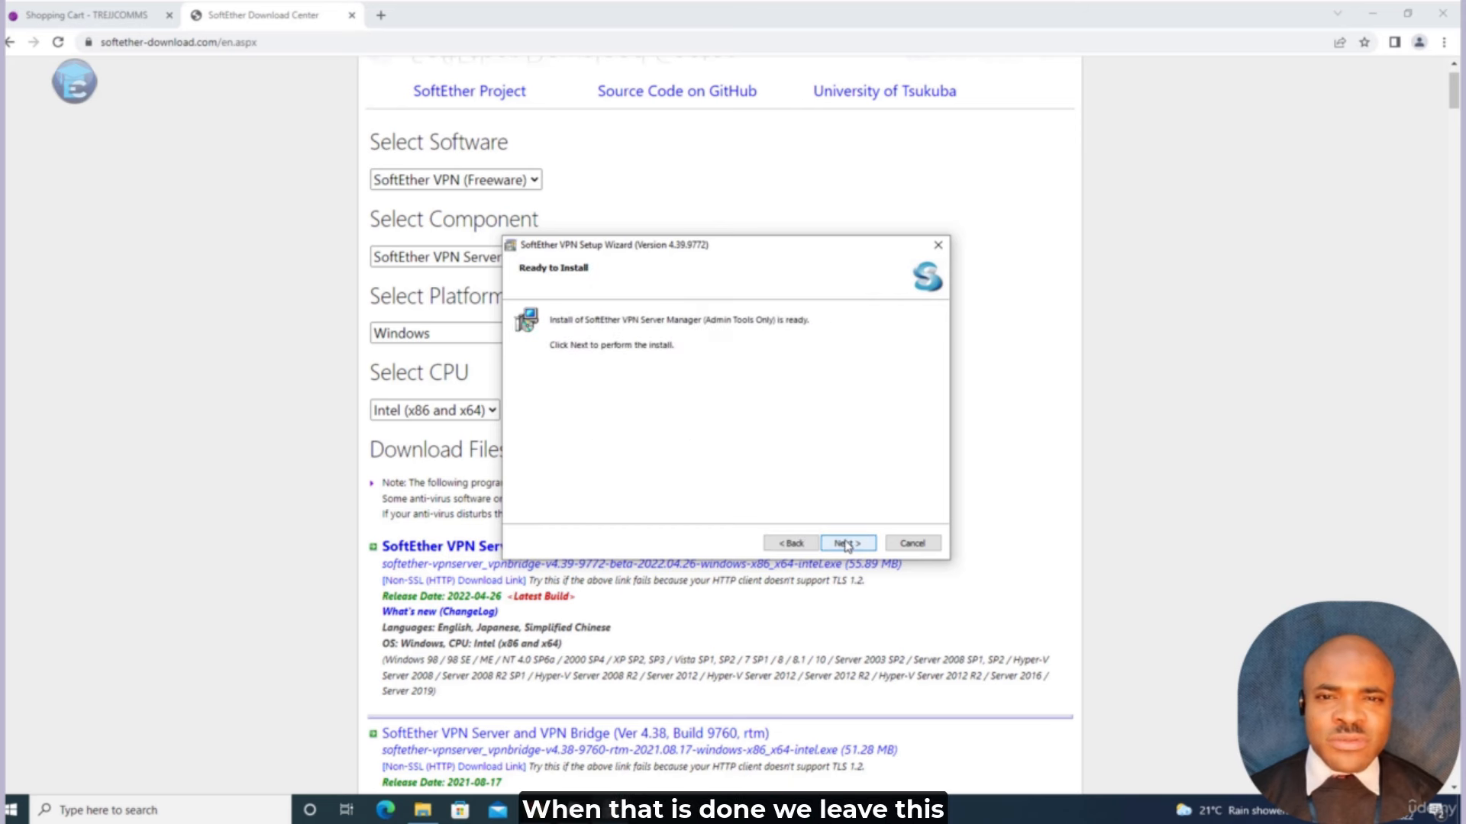
pyautogui.click(848, 542)
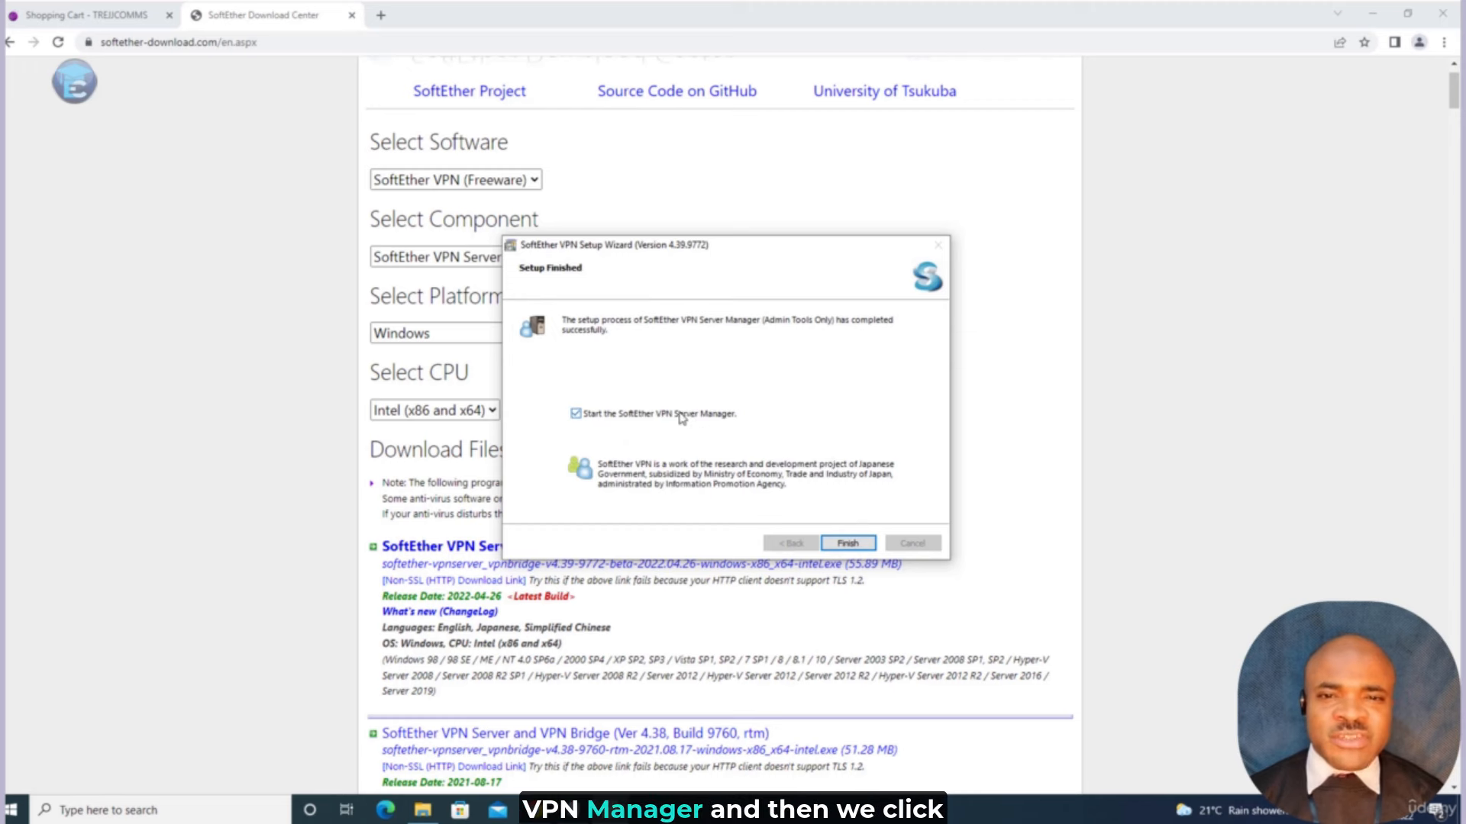
pyautogui.click(849, 544)
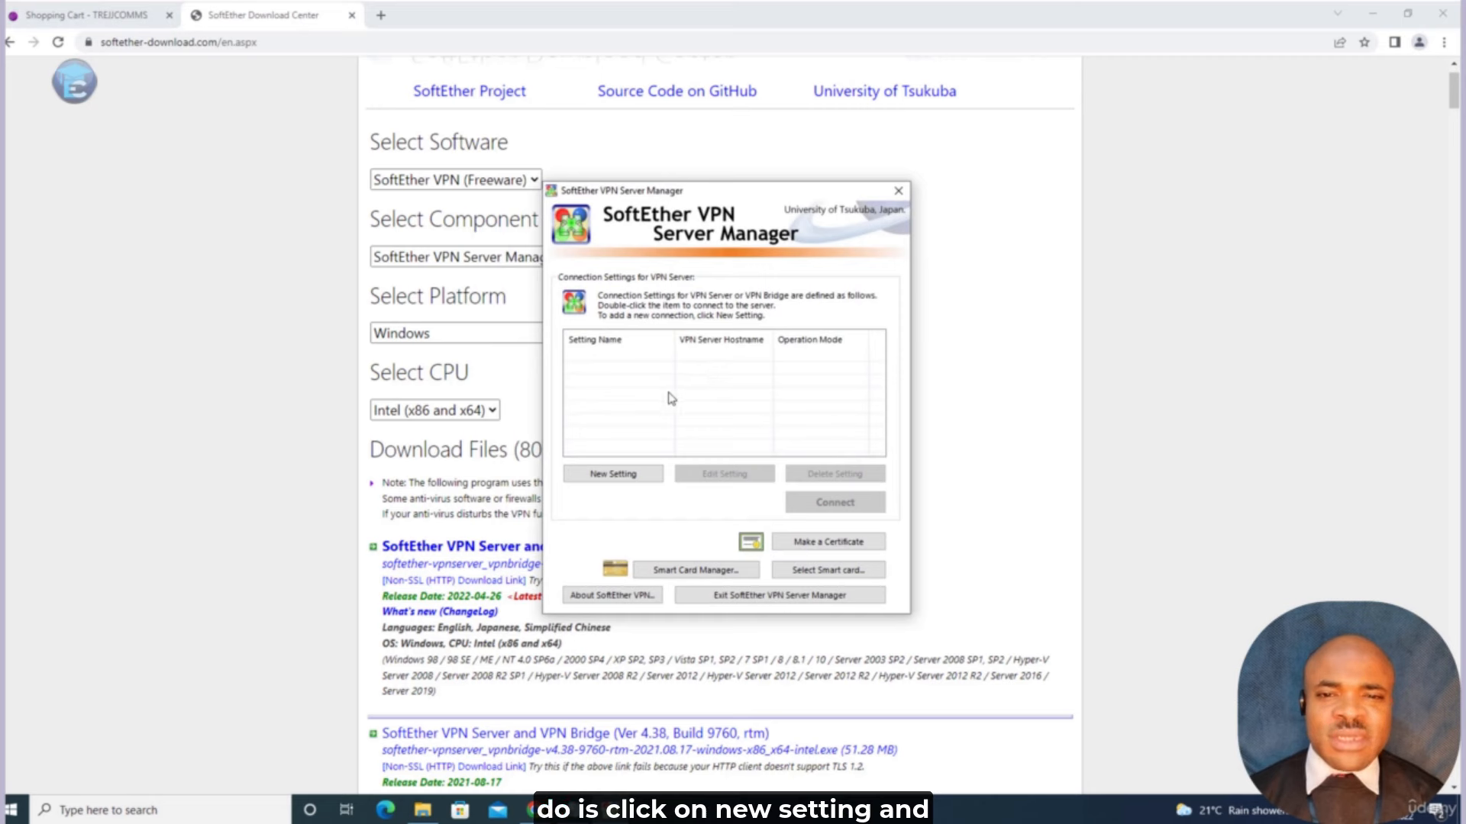
# - Create a new connection setting named 'VPN 1', then switch to the VPN Account notes in Notepad
pyautogui.click(612, 474)
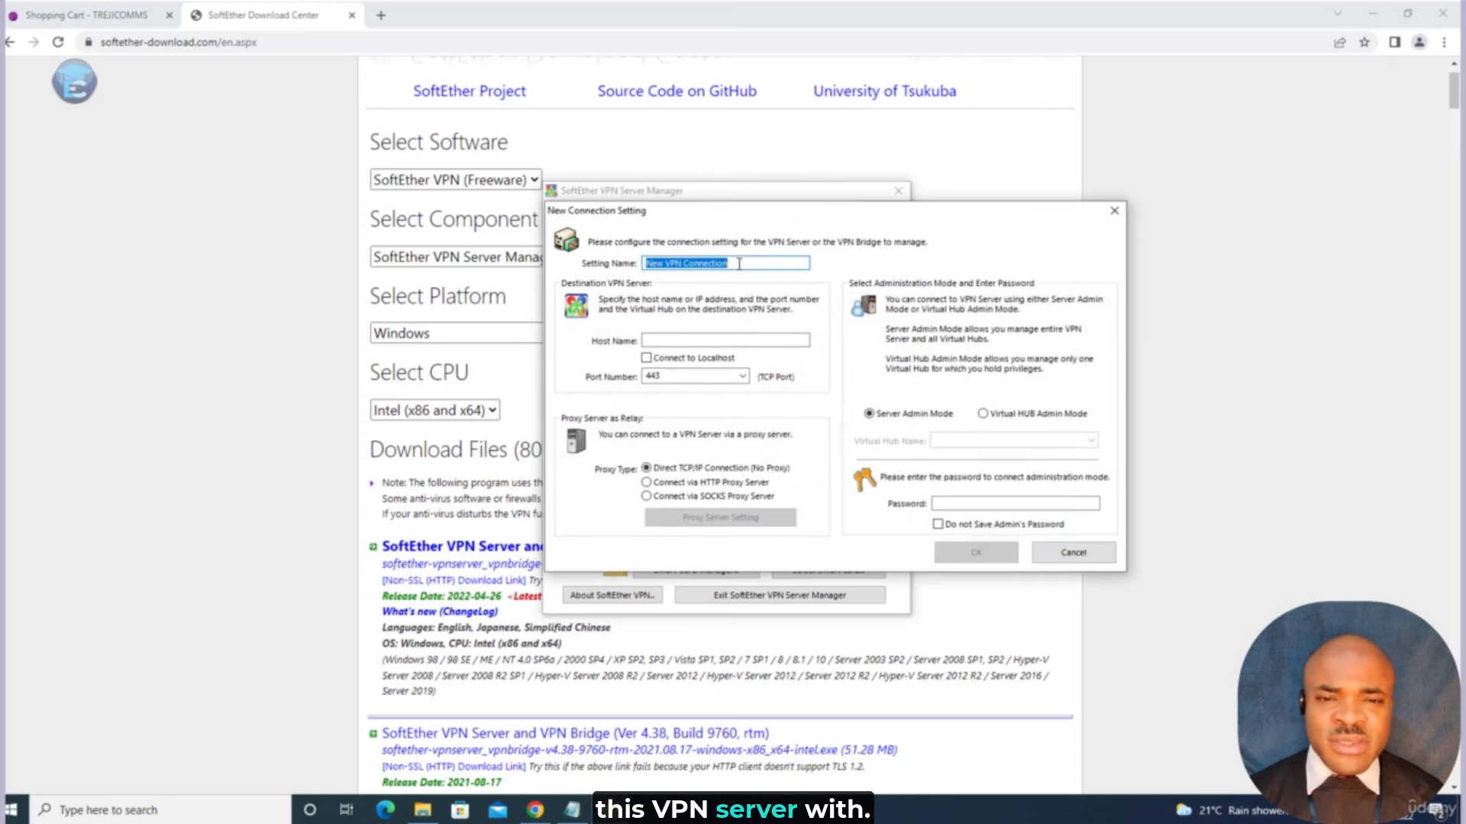
pyautogui.write('VPN ')
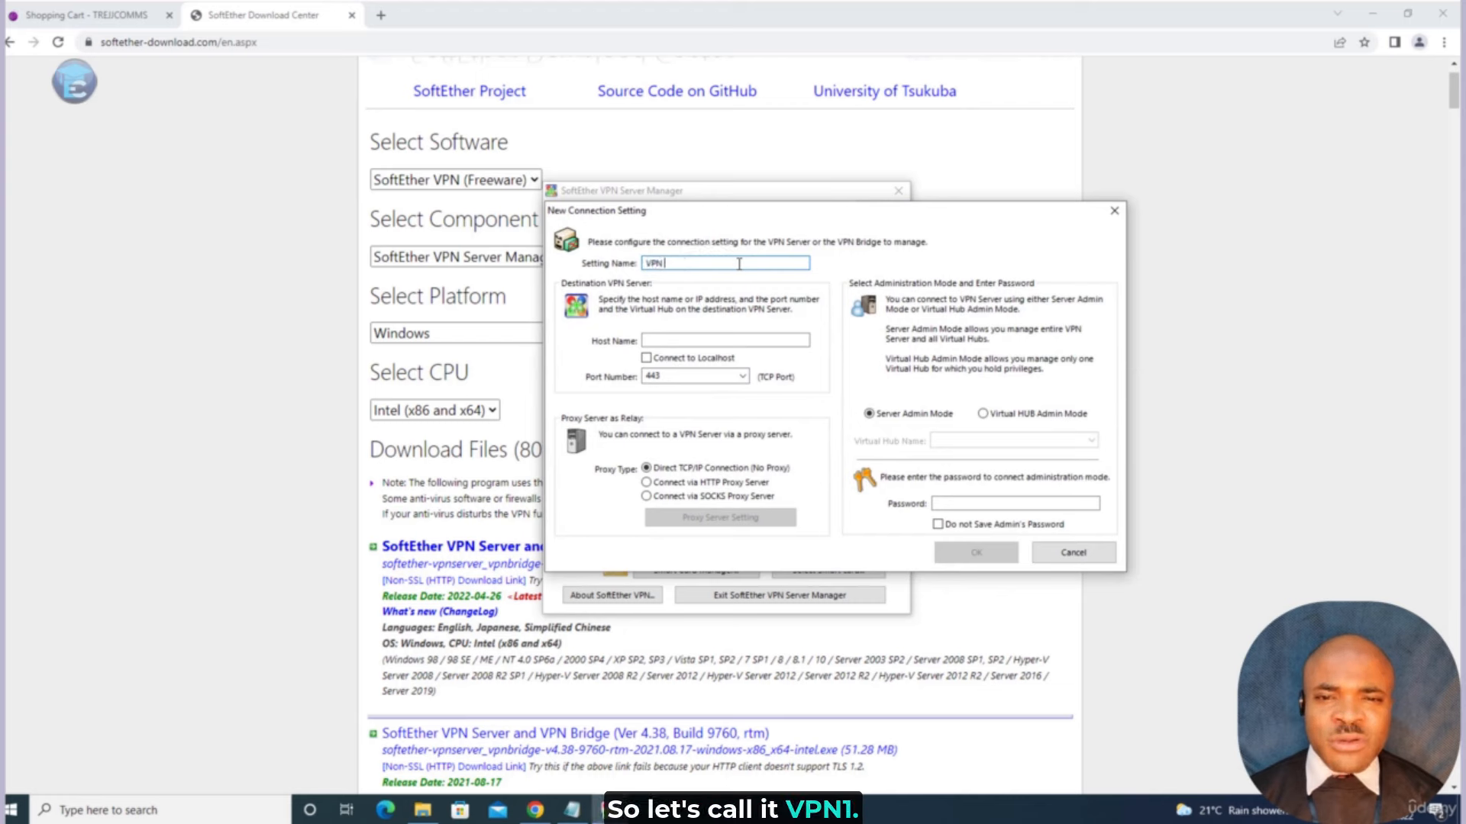
pyautogui.write('1')
pyautogui.click(691, 340)
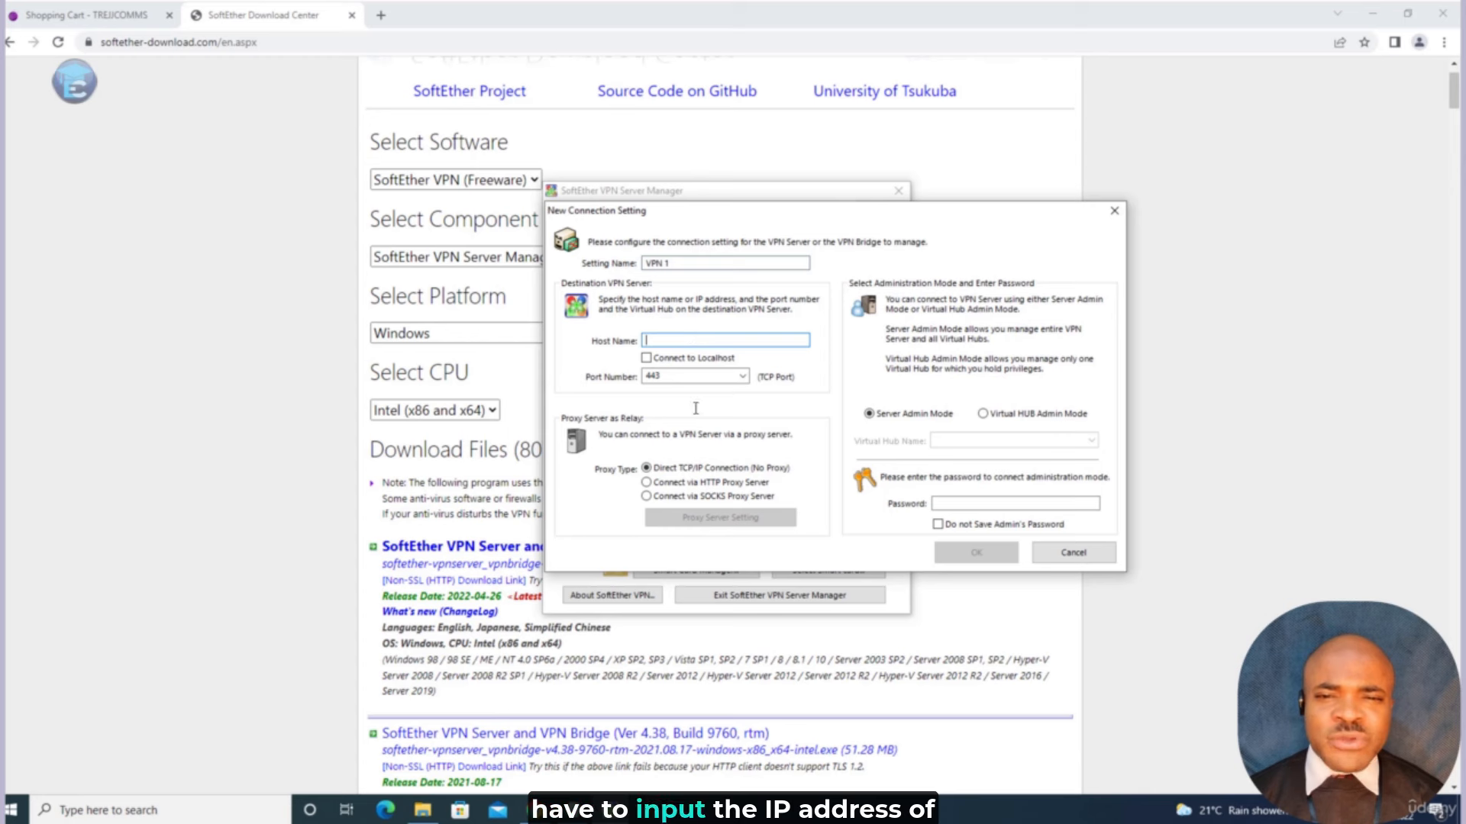
pyautogui.click(579, 809)
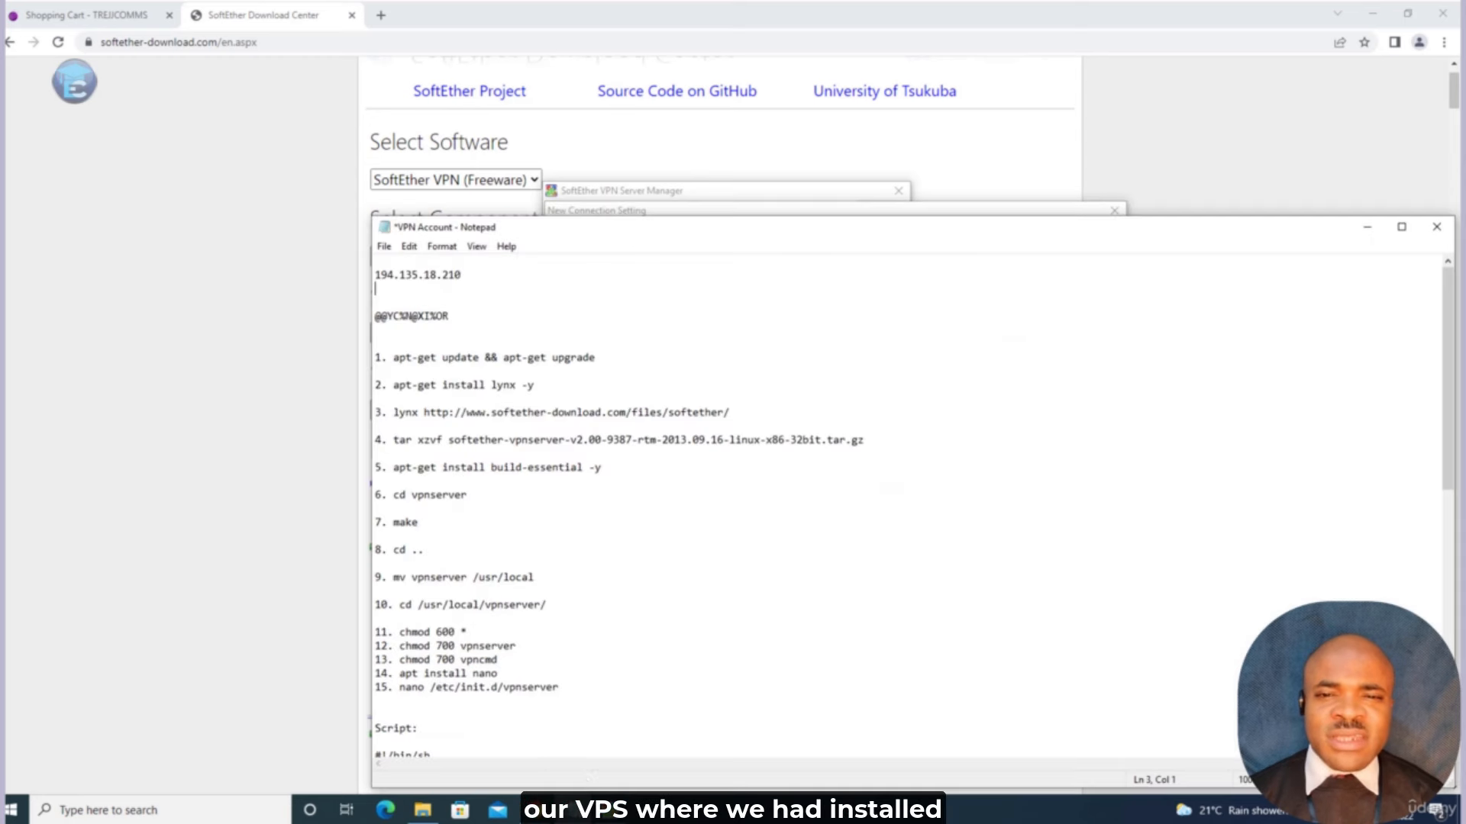
# - Put host 194.135.18.210 from the notes into VPN 1, save it, and select it
pyautogui.moveTo(463, 274); pyautogui.dragTo(374, 275)
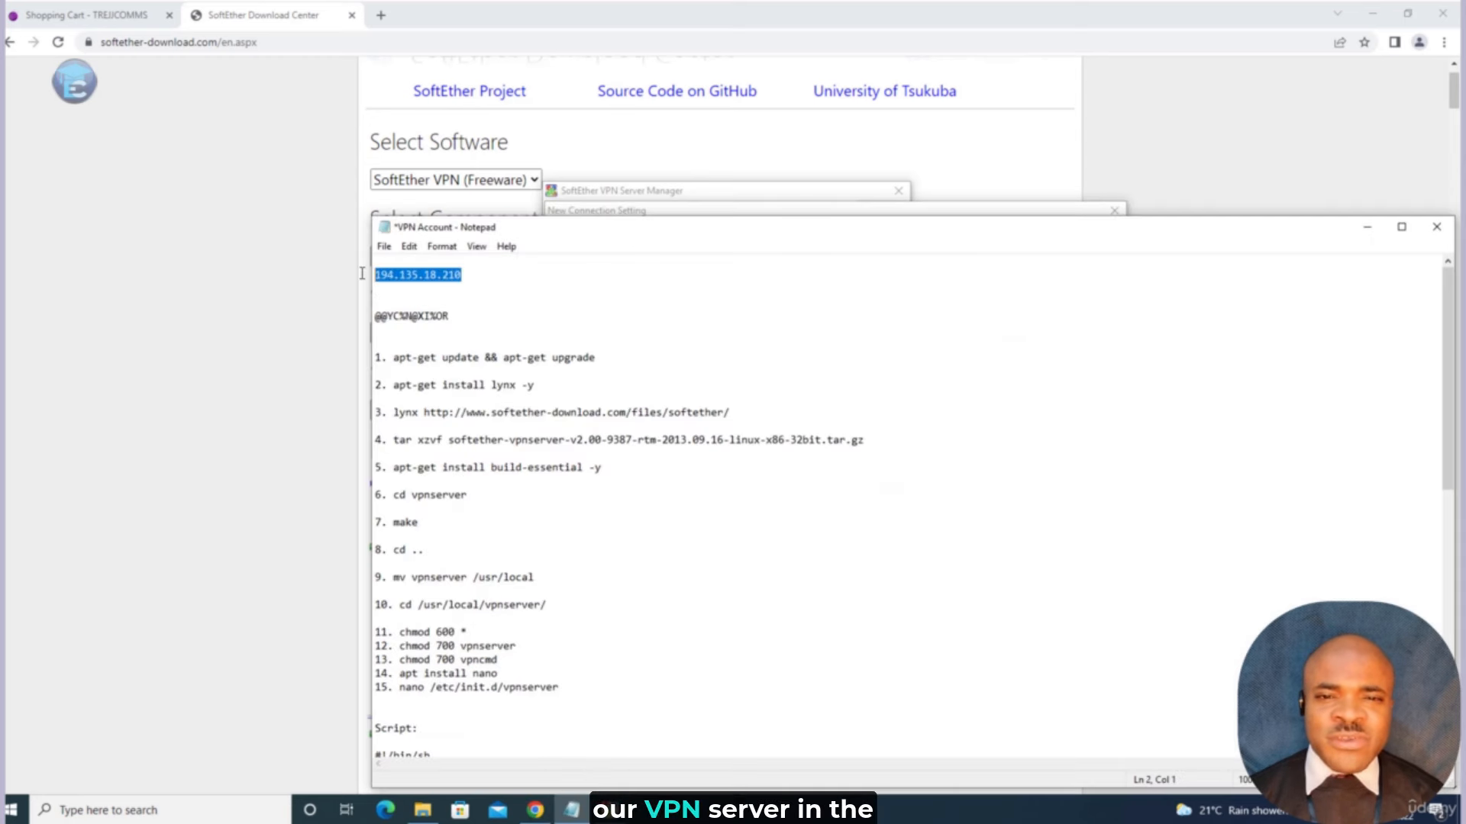
pyautogui.click(718, 213)
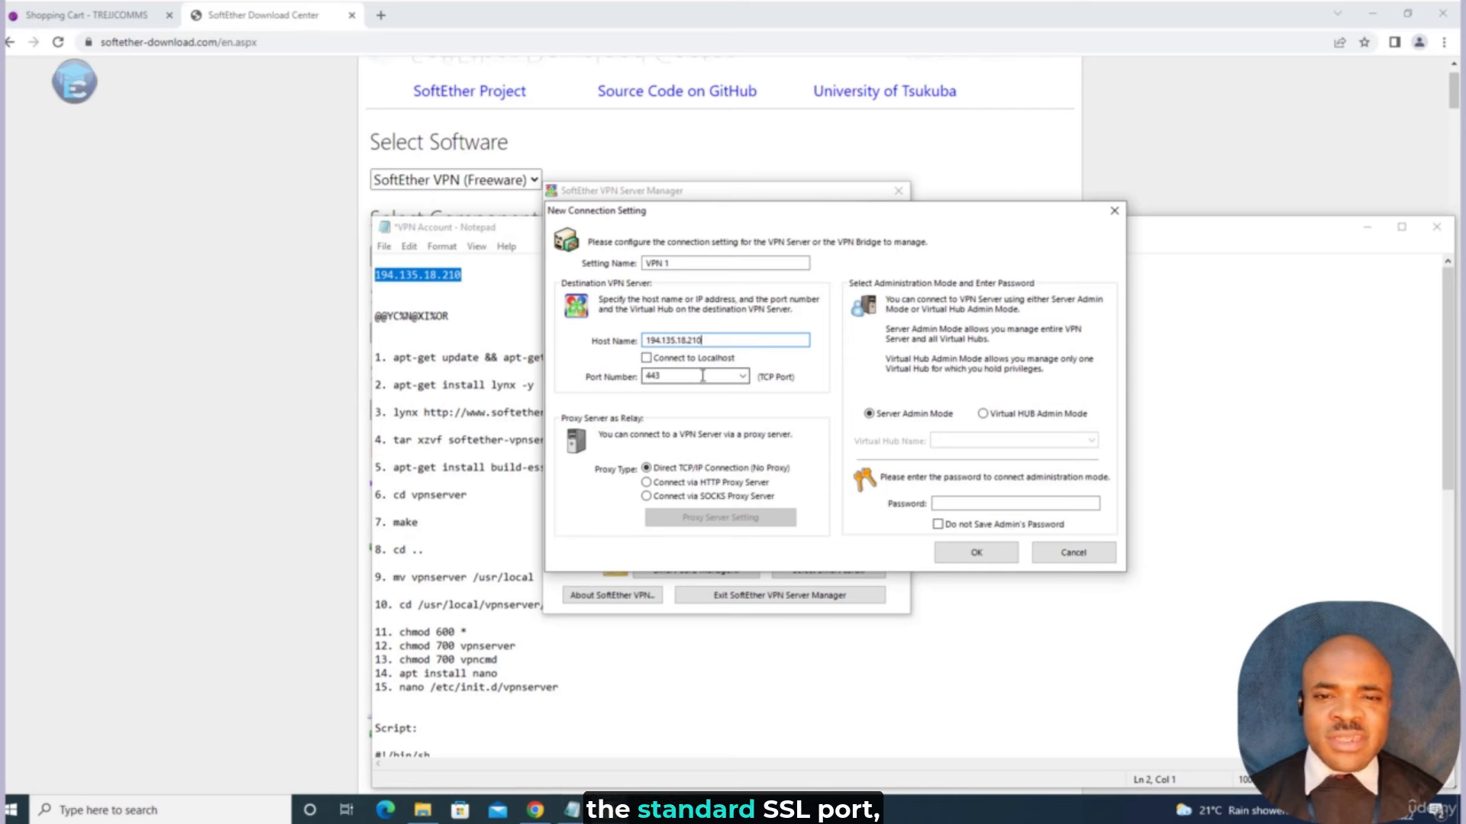
pyautogui.click(976, 553)
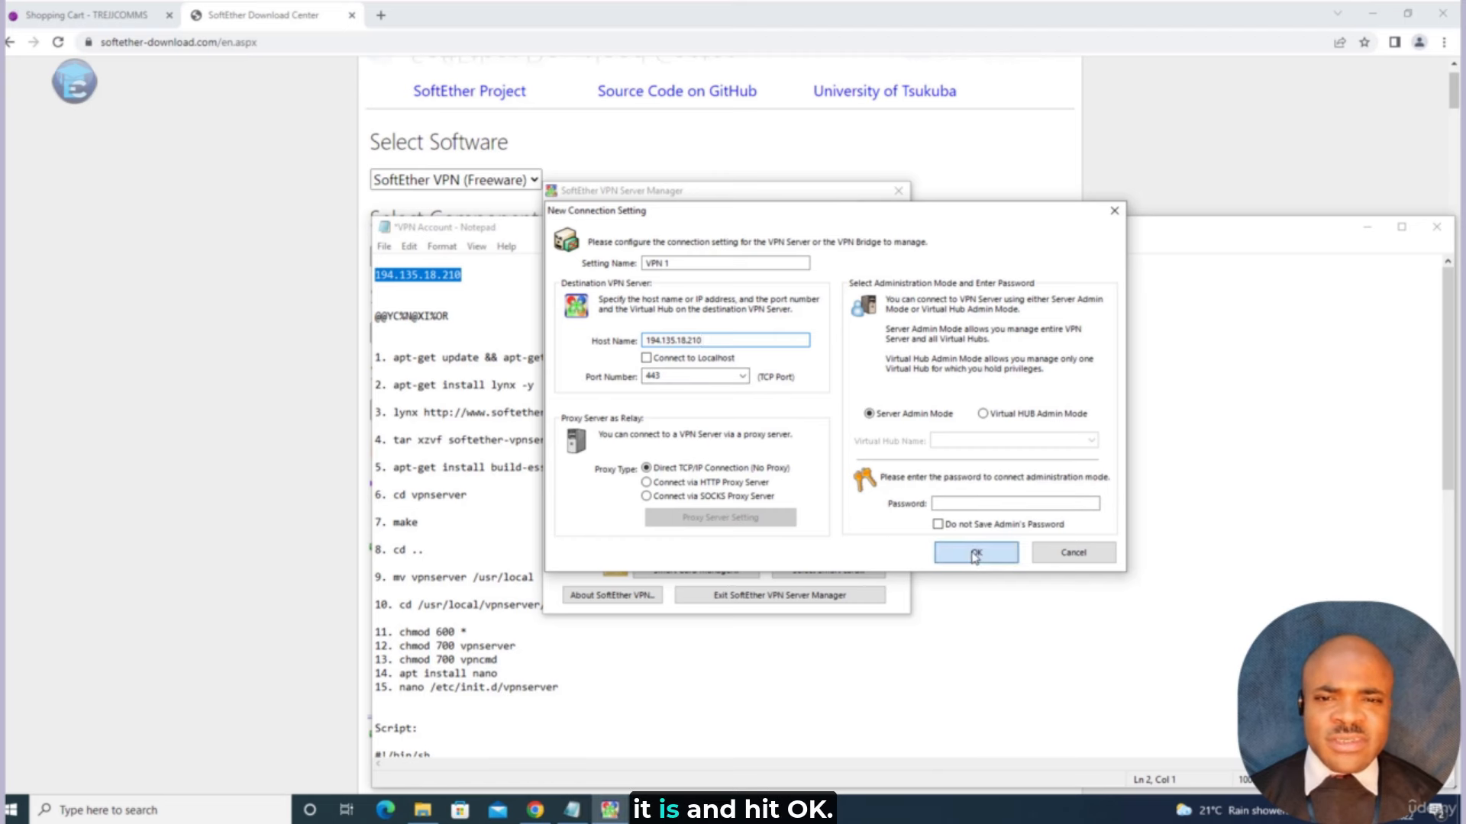
pyautogui.click(640, 359)
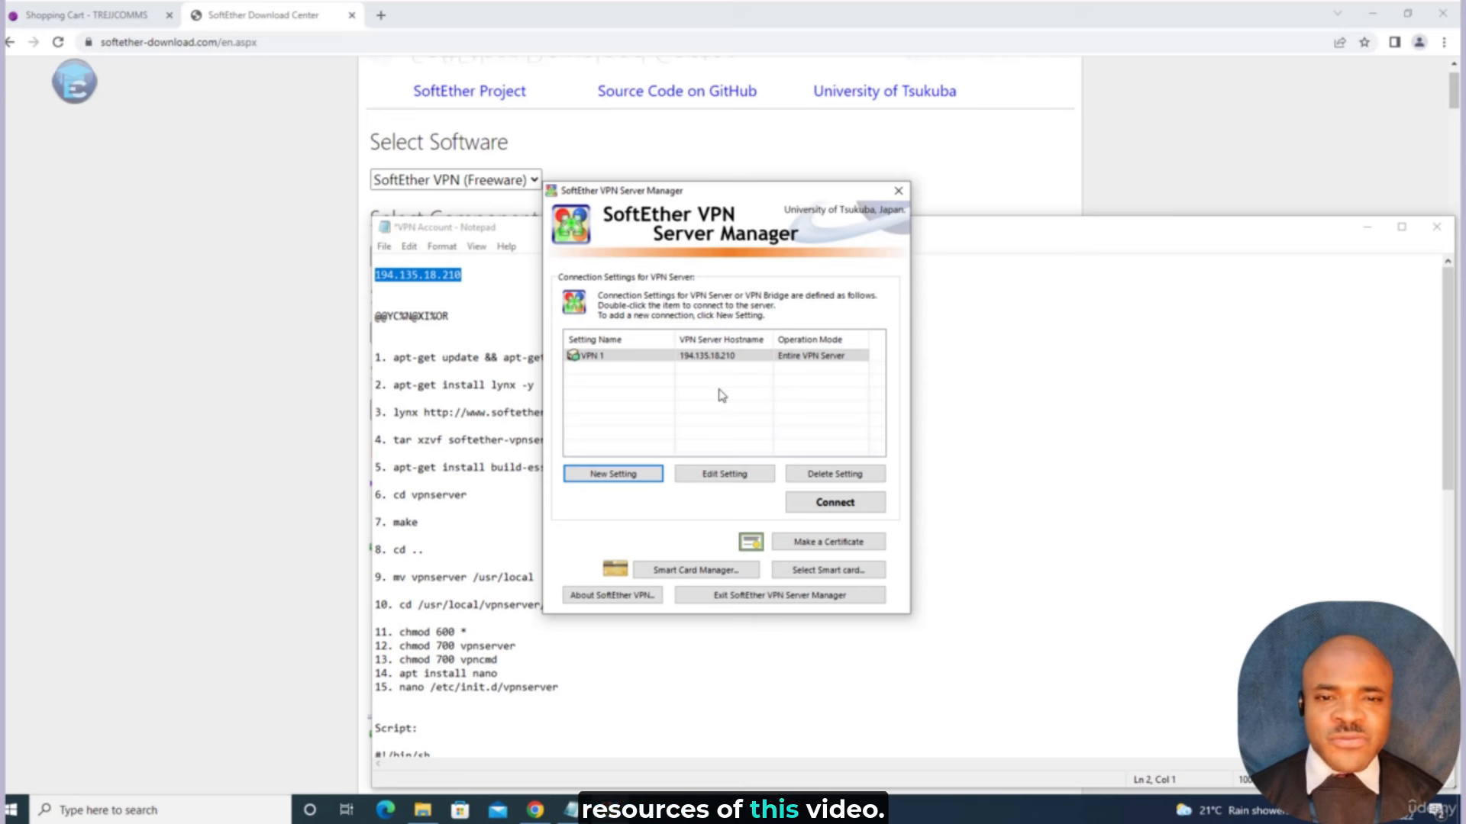
# - Connect to the VPN 1 server at 194.135.18.210
pyautogui.click(840, 504)
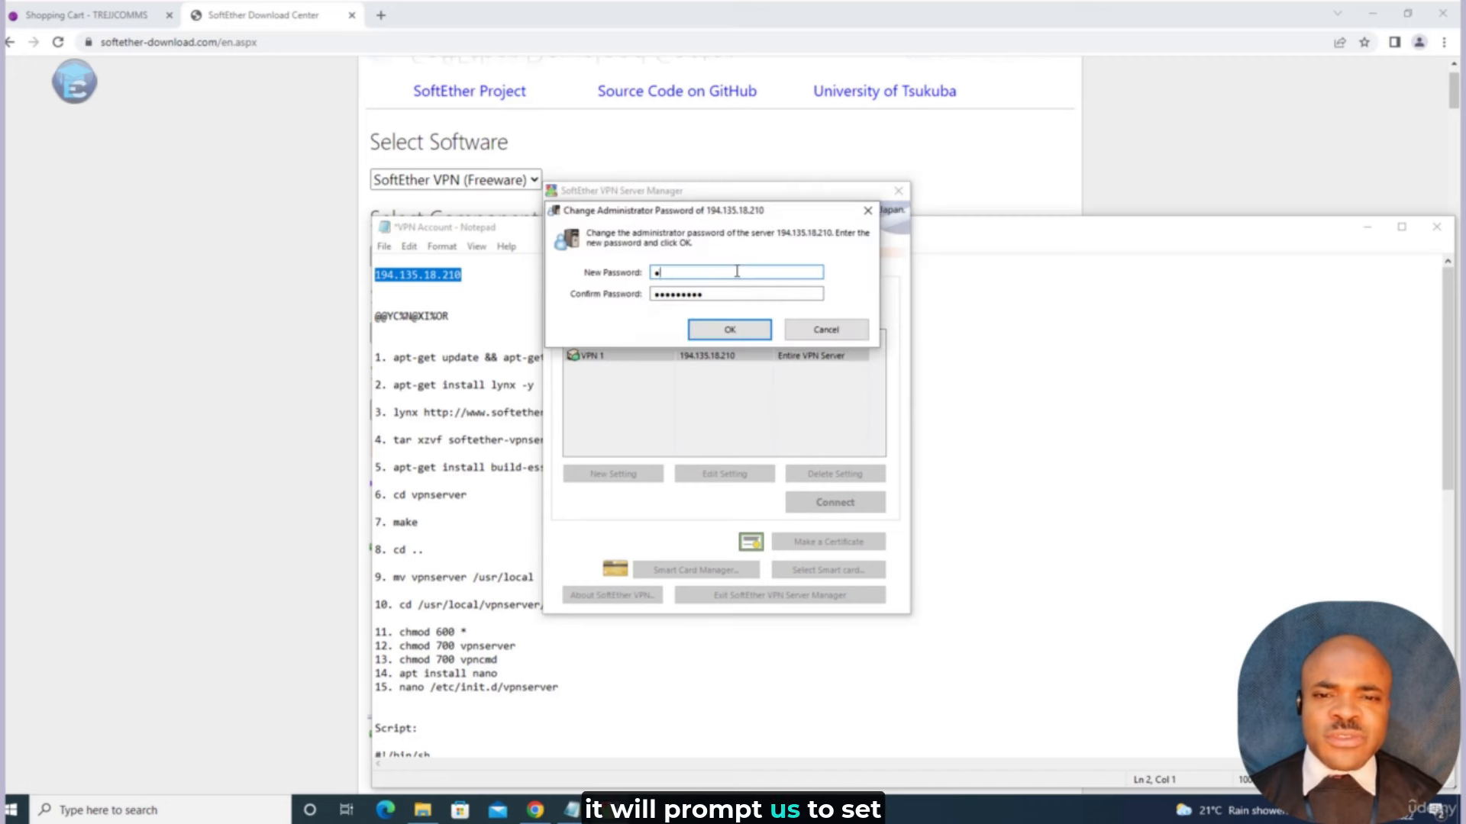
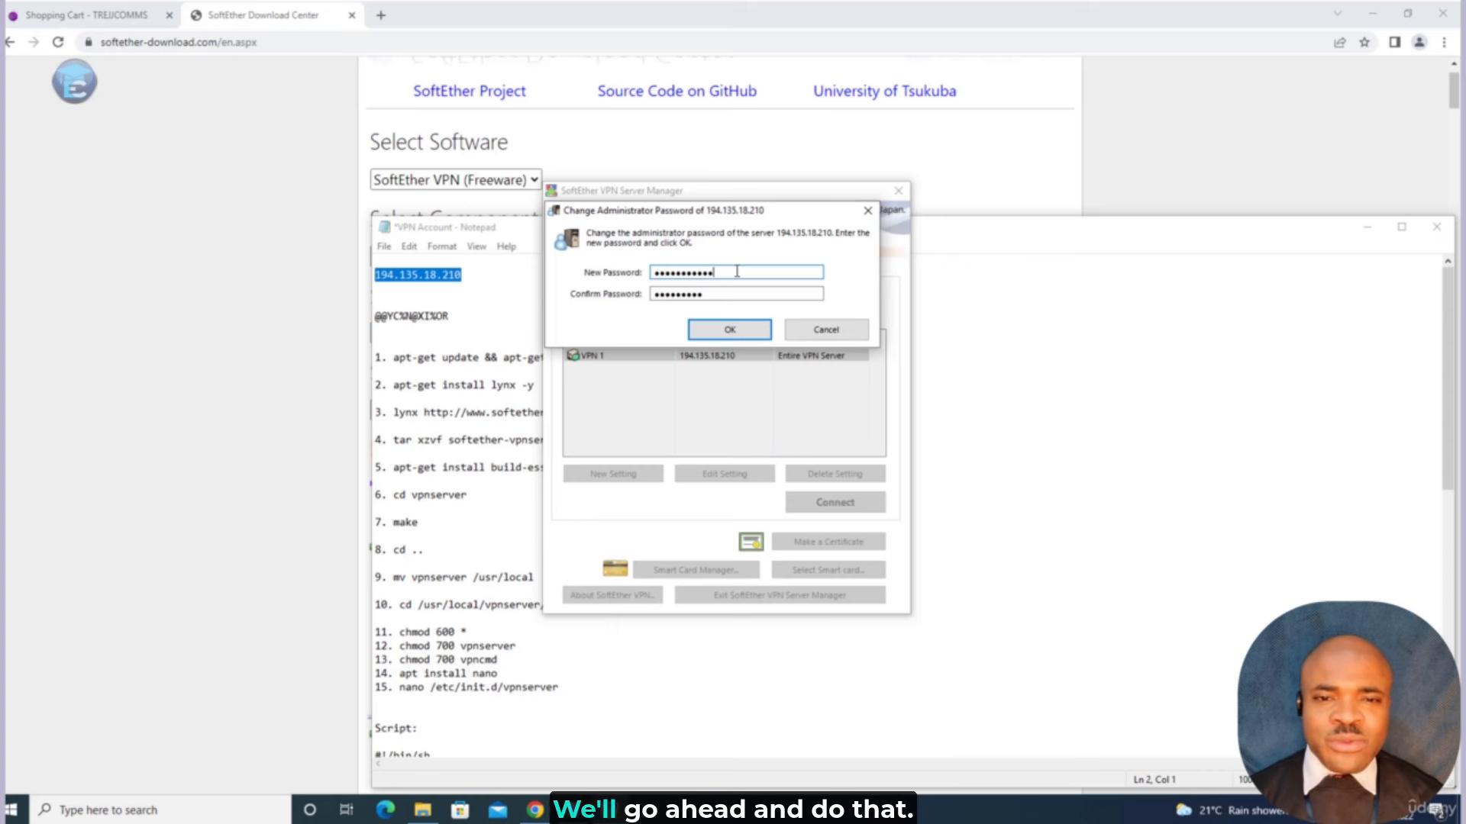
# - Enter and confirm a new administrator password, apply it, and acknowledge the change
pyautogui.press('Tab')
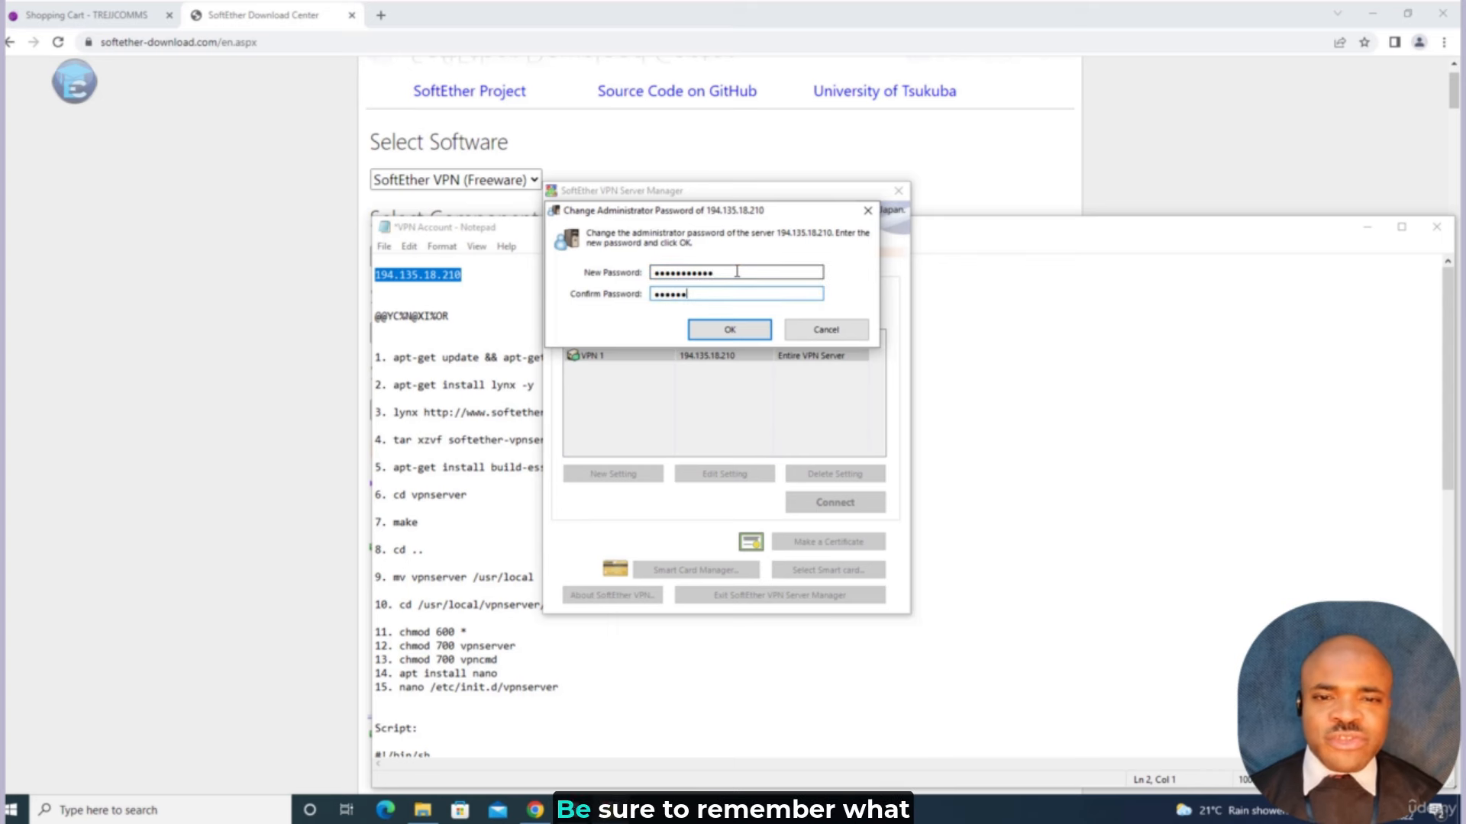
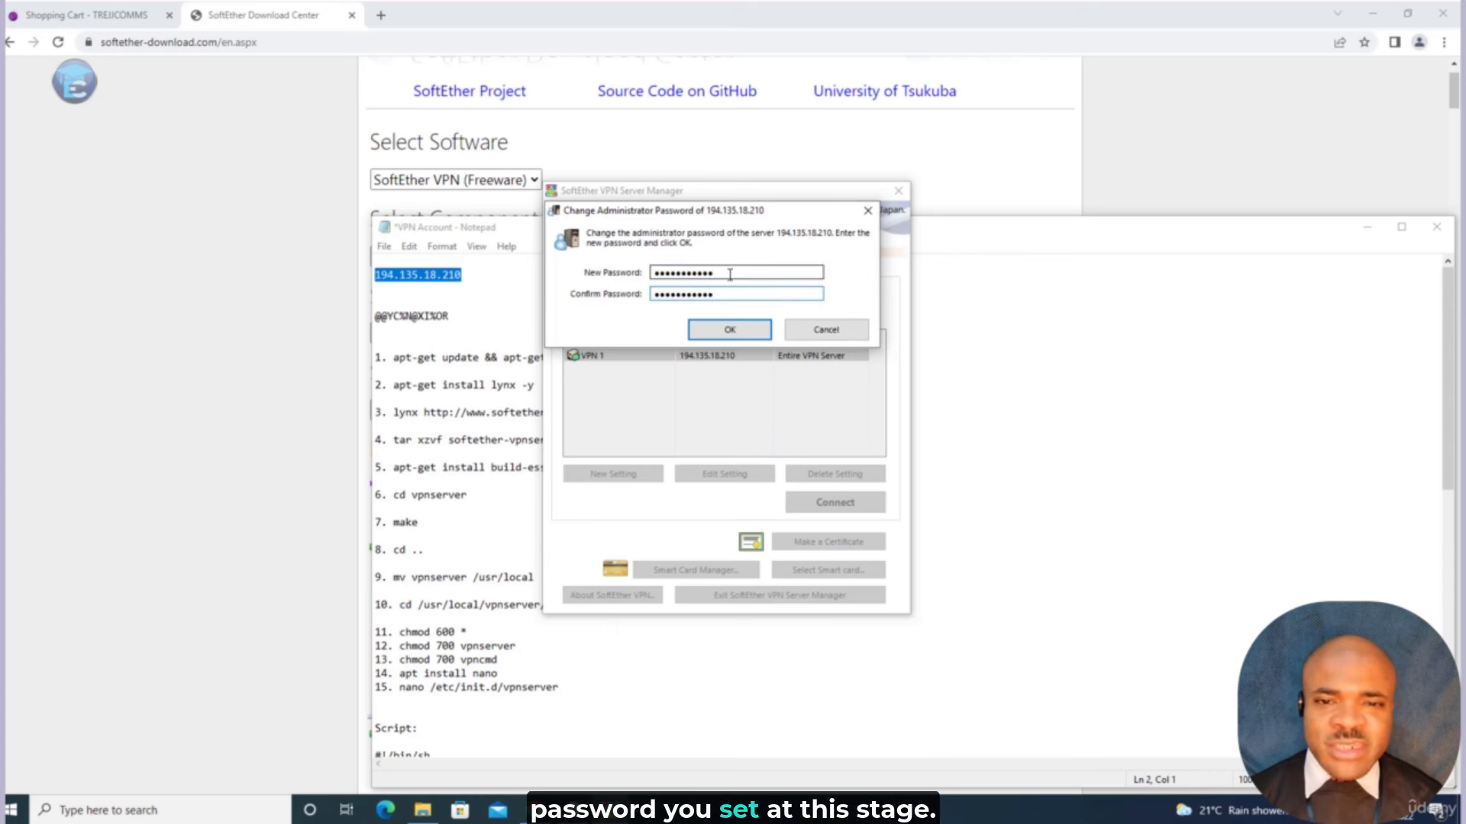
pyautogui.click(730, 273)
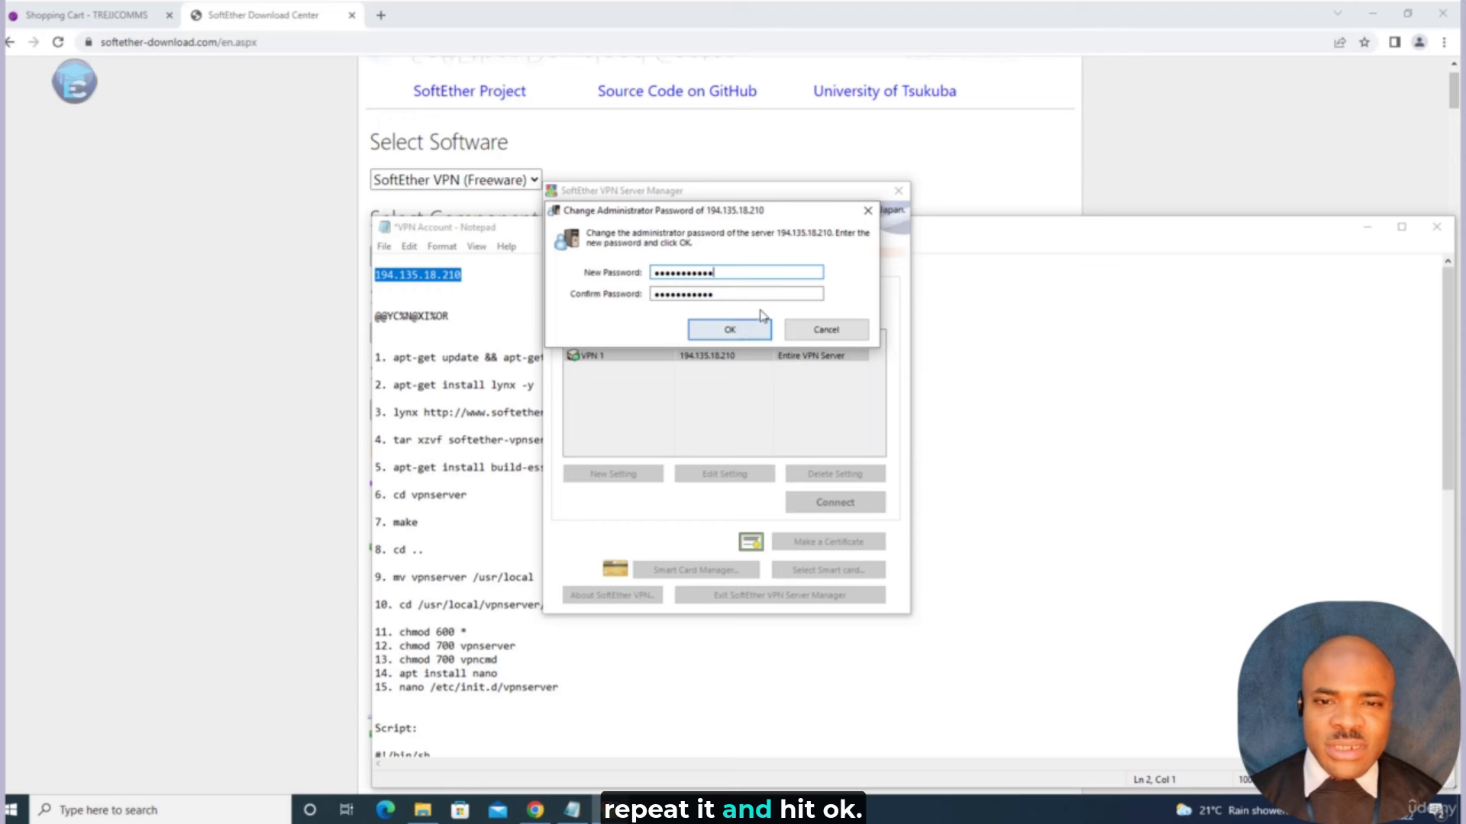
pyautogui.click(737, 330)
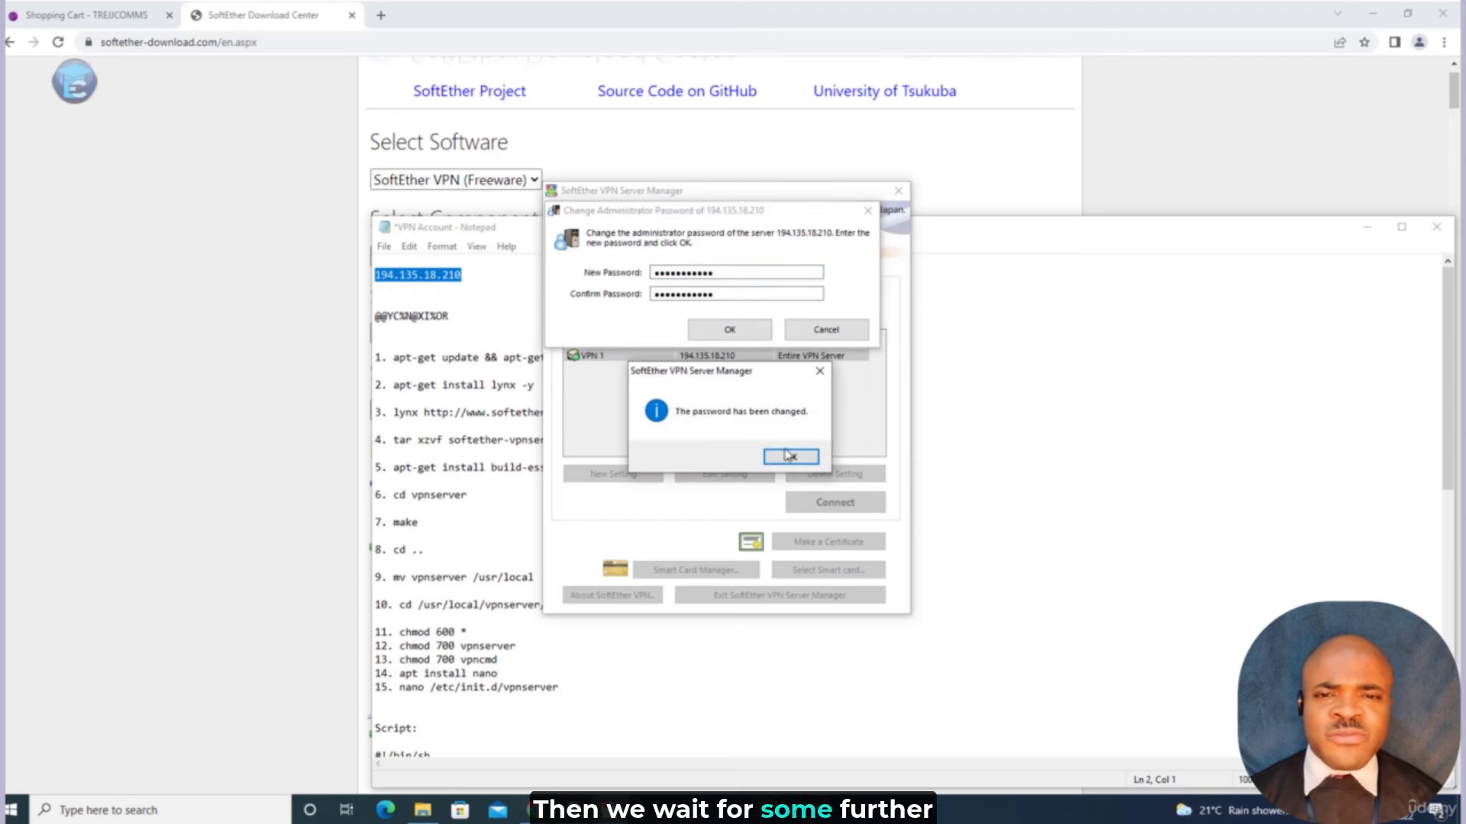
pyautogui.click(791, 458)
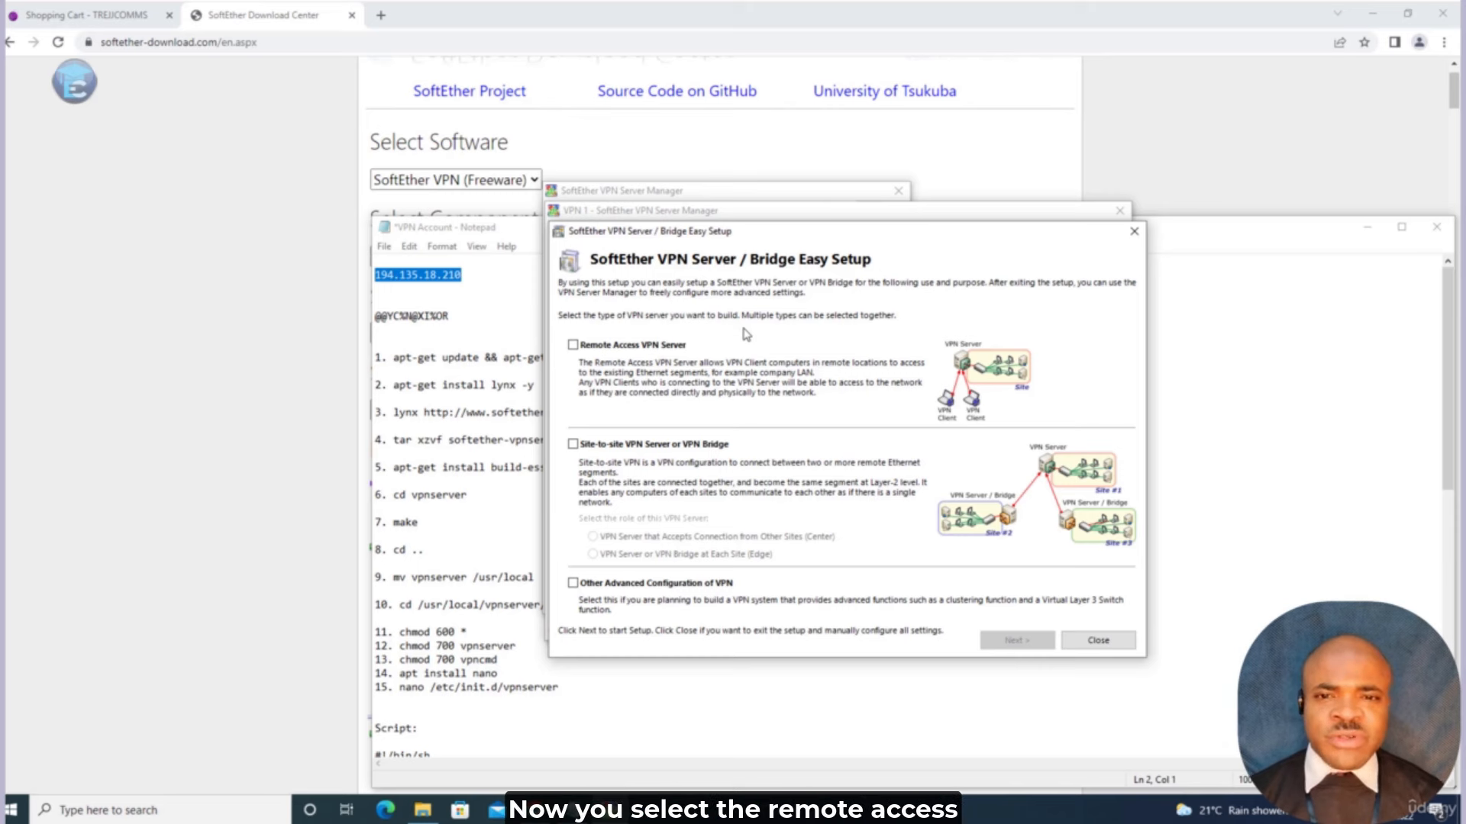
# - Choose Remote Access plus Site-to-site as Center, confirm initialization, and keep hub name 'VPN'
pyautogui.click(657, 347)
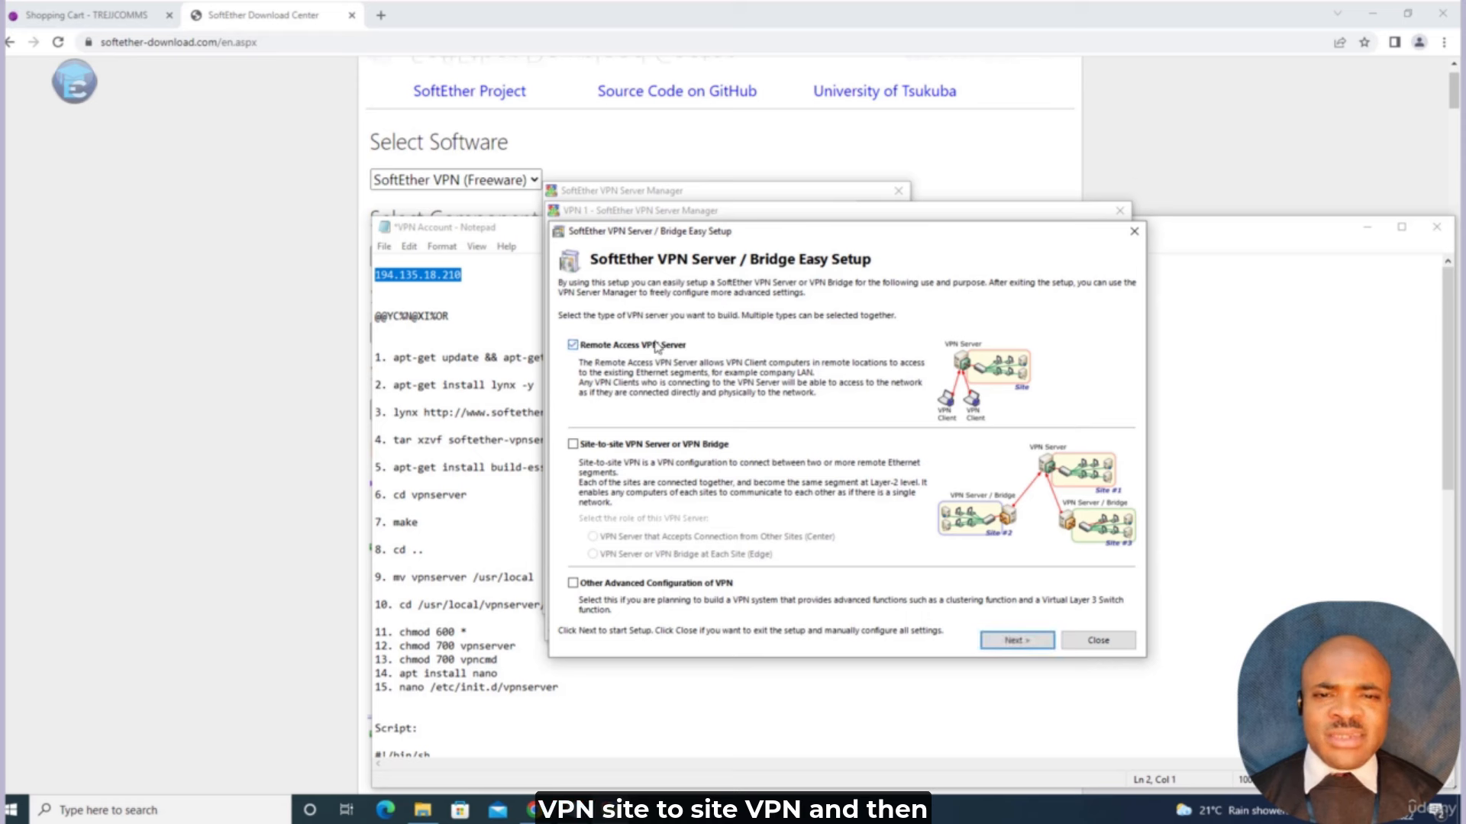
pyautogui.click(632, 446)
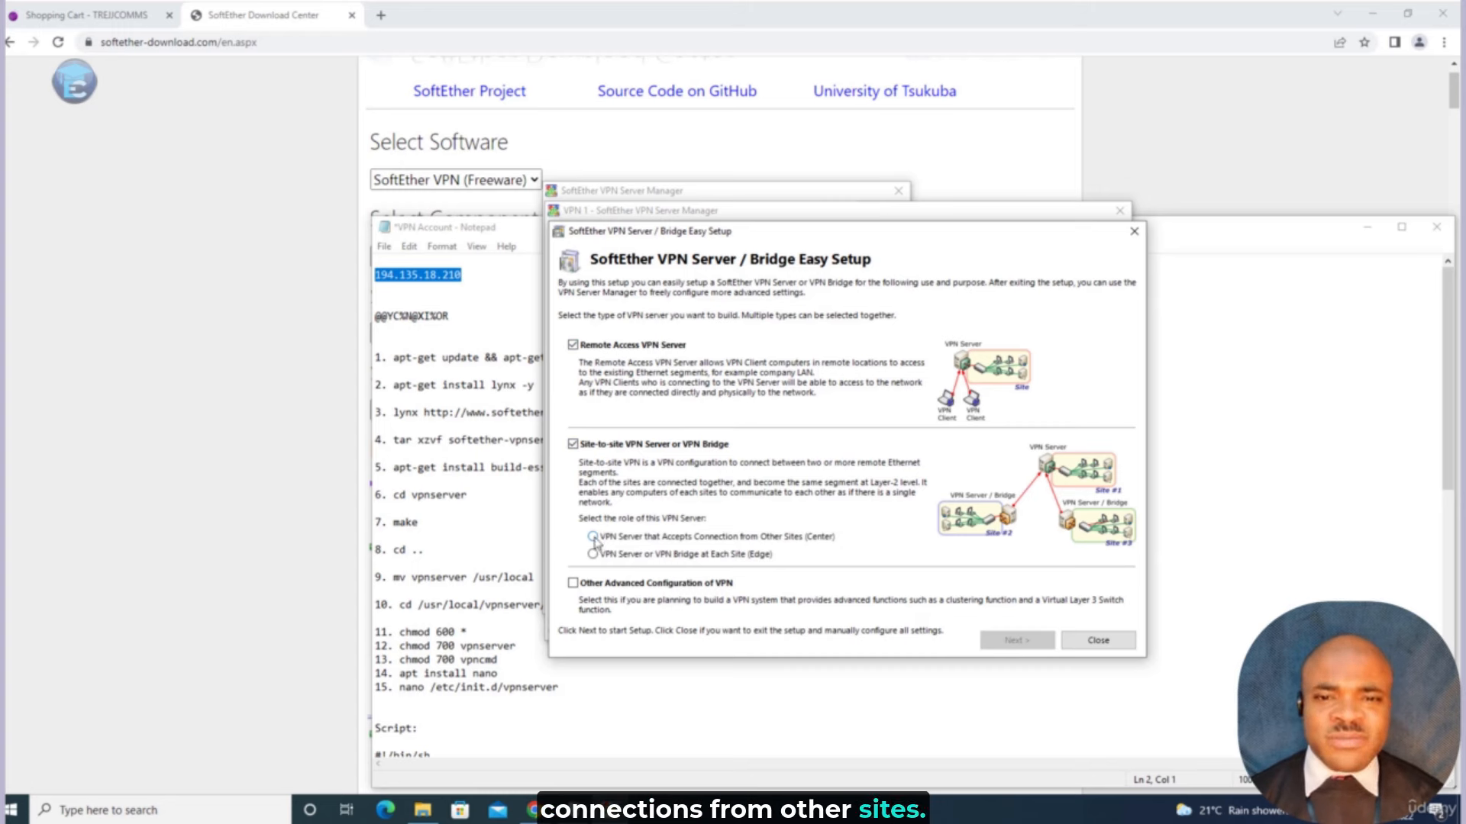
pyautogui.click(594, 537)
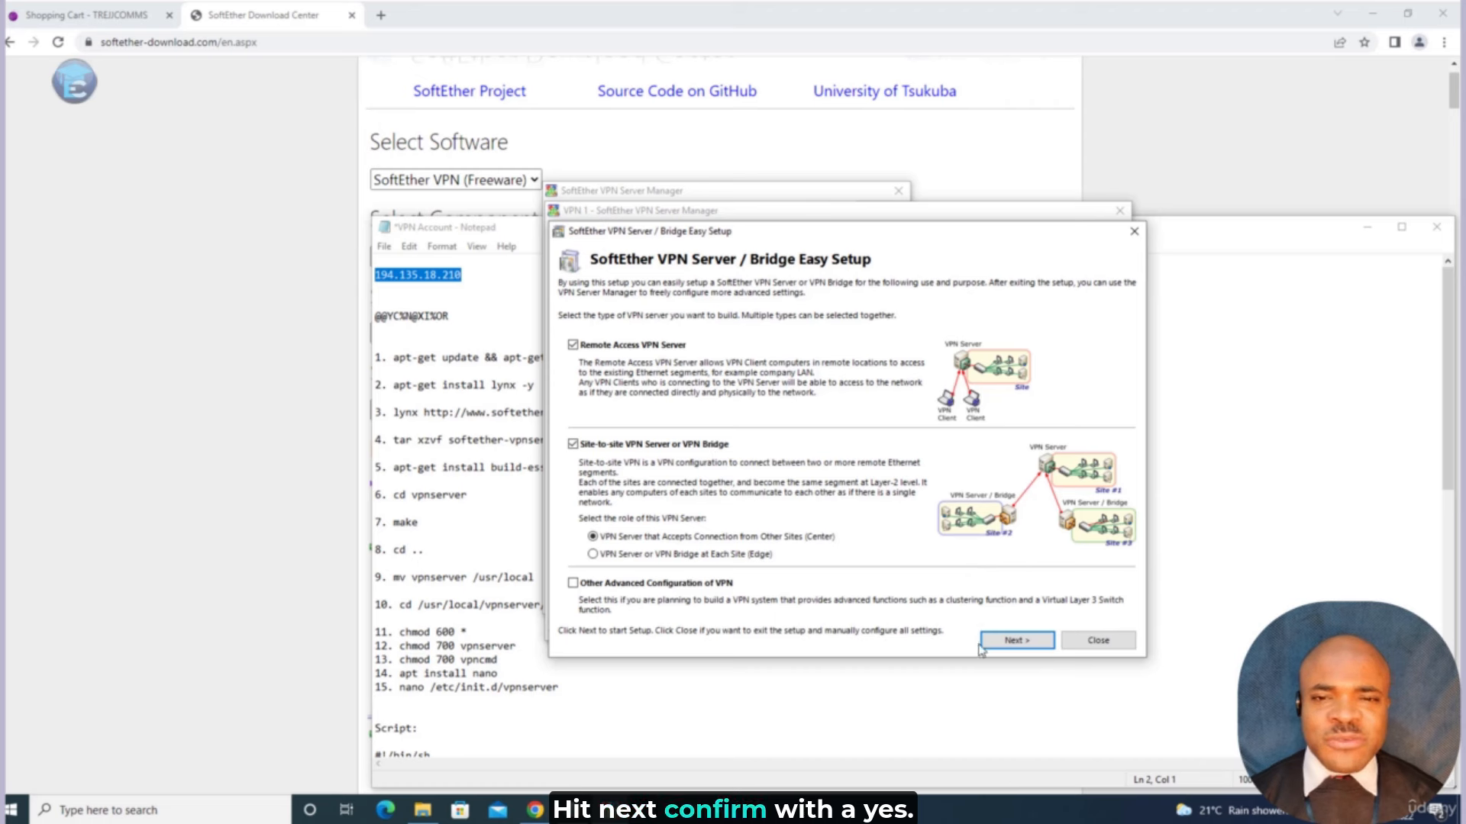
pyautogui.click(1013, 639)
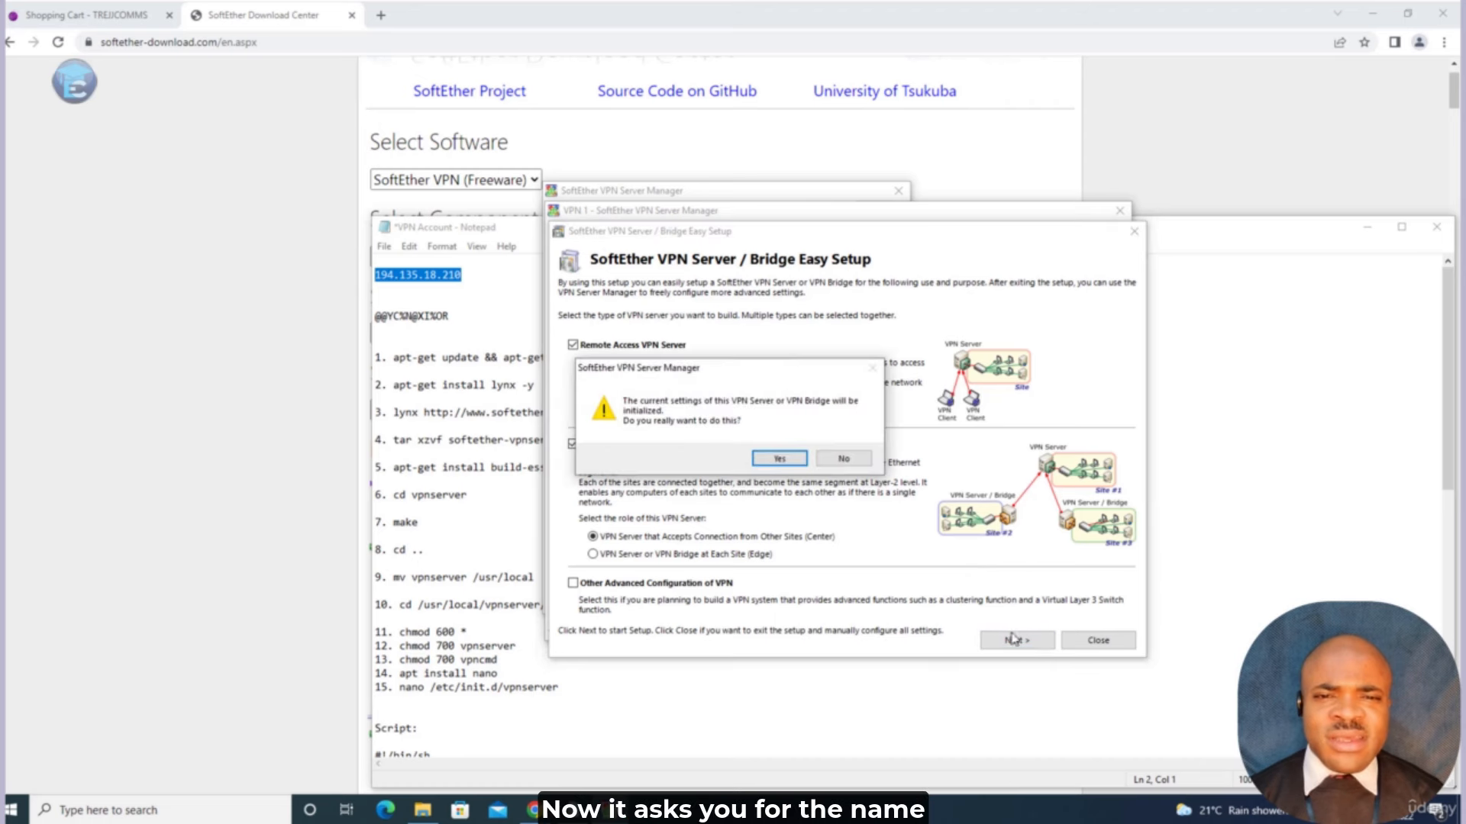
pyautogui.click(778, 458)
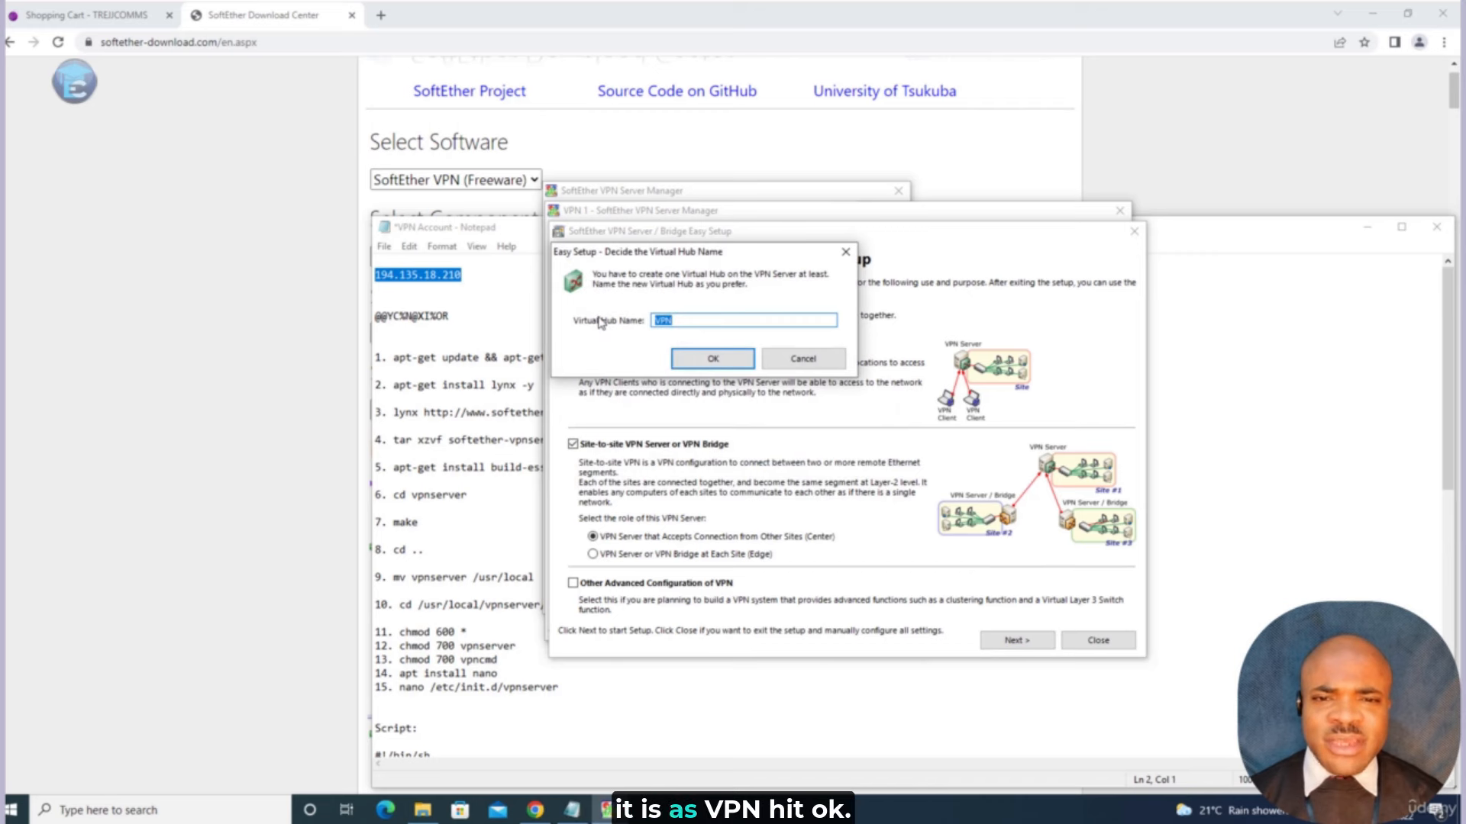
pyautogui.click(709, 359)
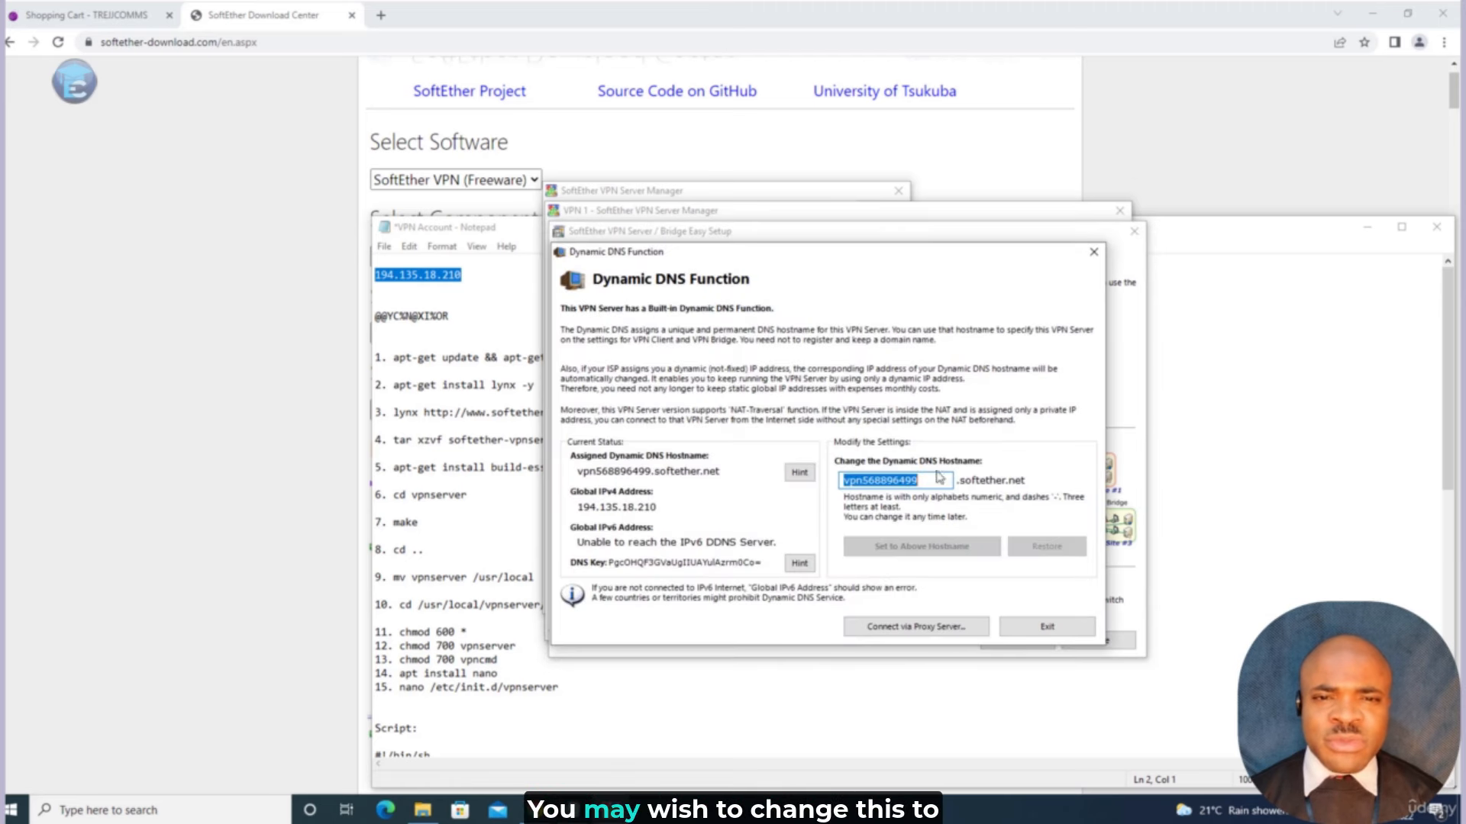
pyautogui.click(936, 479)
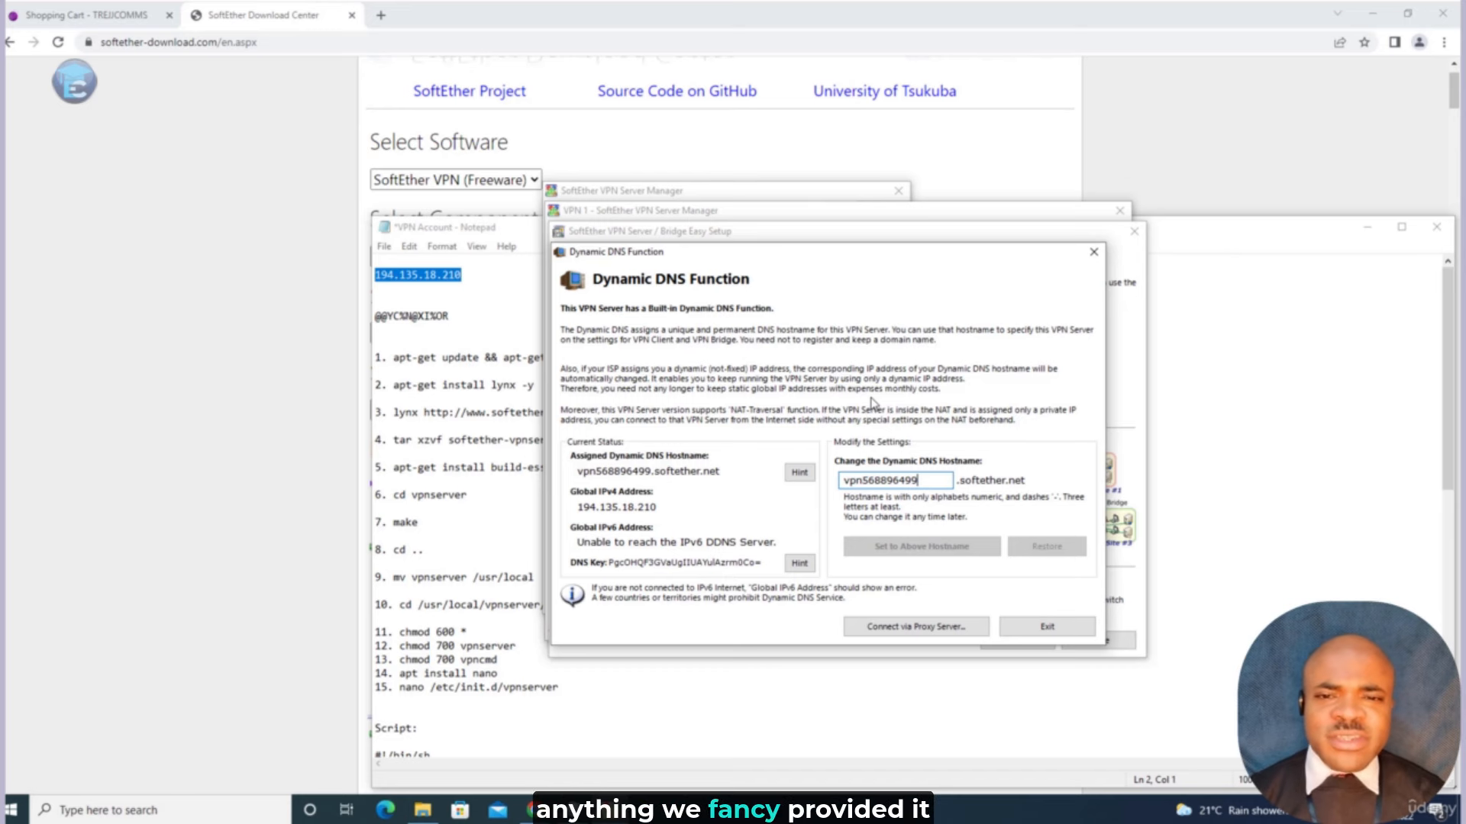
# - Set the Dynamic DNS hostname to 'emmantest', apply it, and exit the Dynamic DNS settings
pyautogui.press('BackSpace')
pyautogui.press('BackSpace')
pyautogui.press('BackSpace')
pyautogui.press('BackSpace')
pyautogui.press('BackSpace')
pyautogui.press('BackSpace')
pyautogui.press('BackSpace')
pyautogui.press('BackSpace')
pyautogui.press('BackSpace')
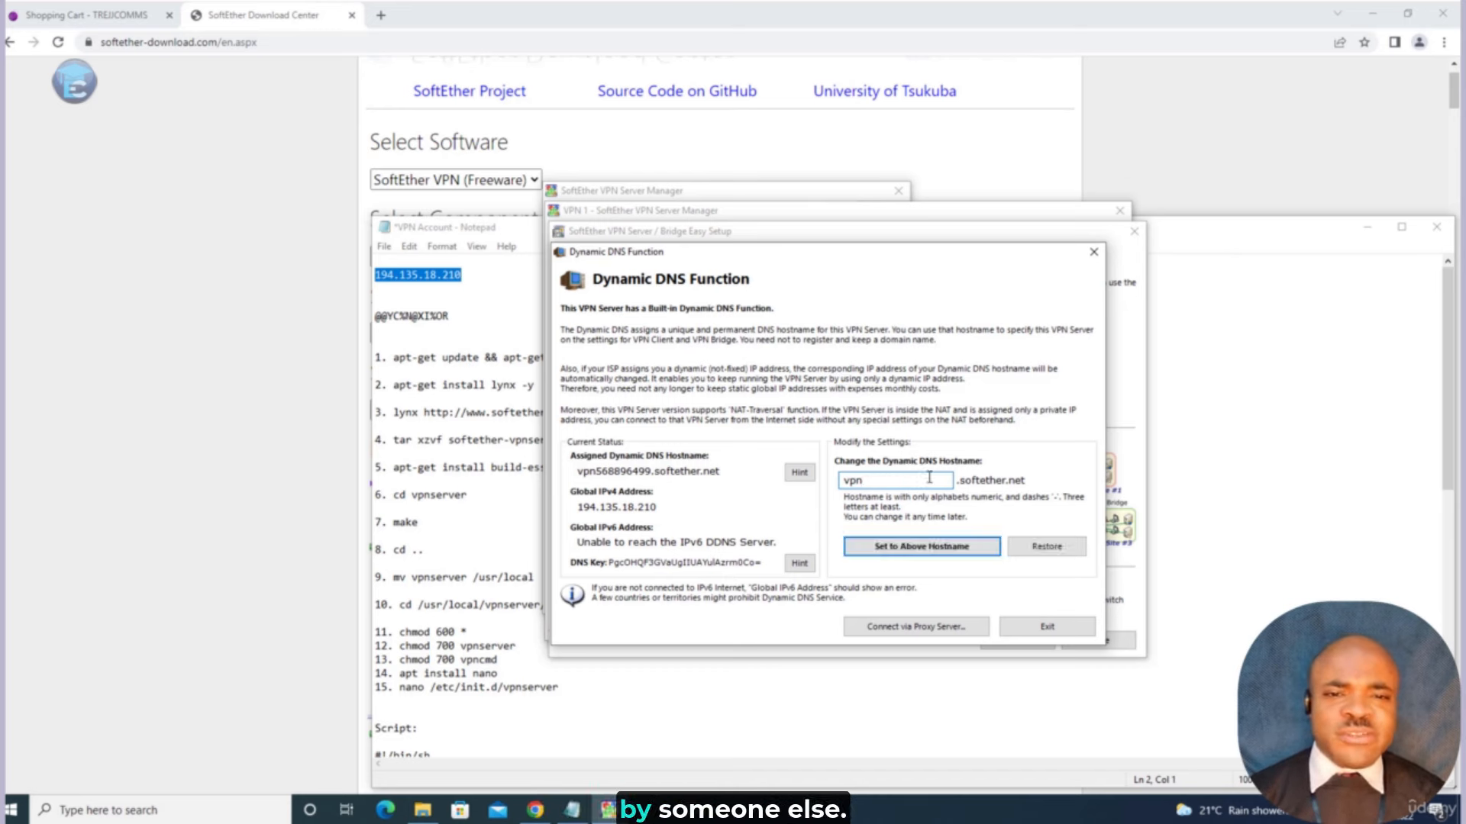
pyautogui.write('emmantest')
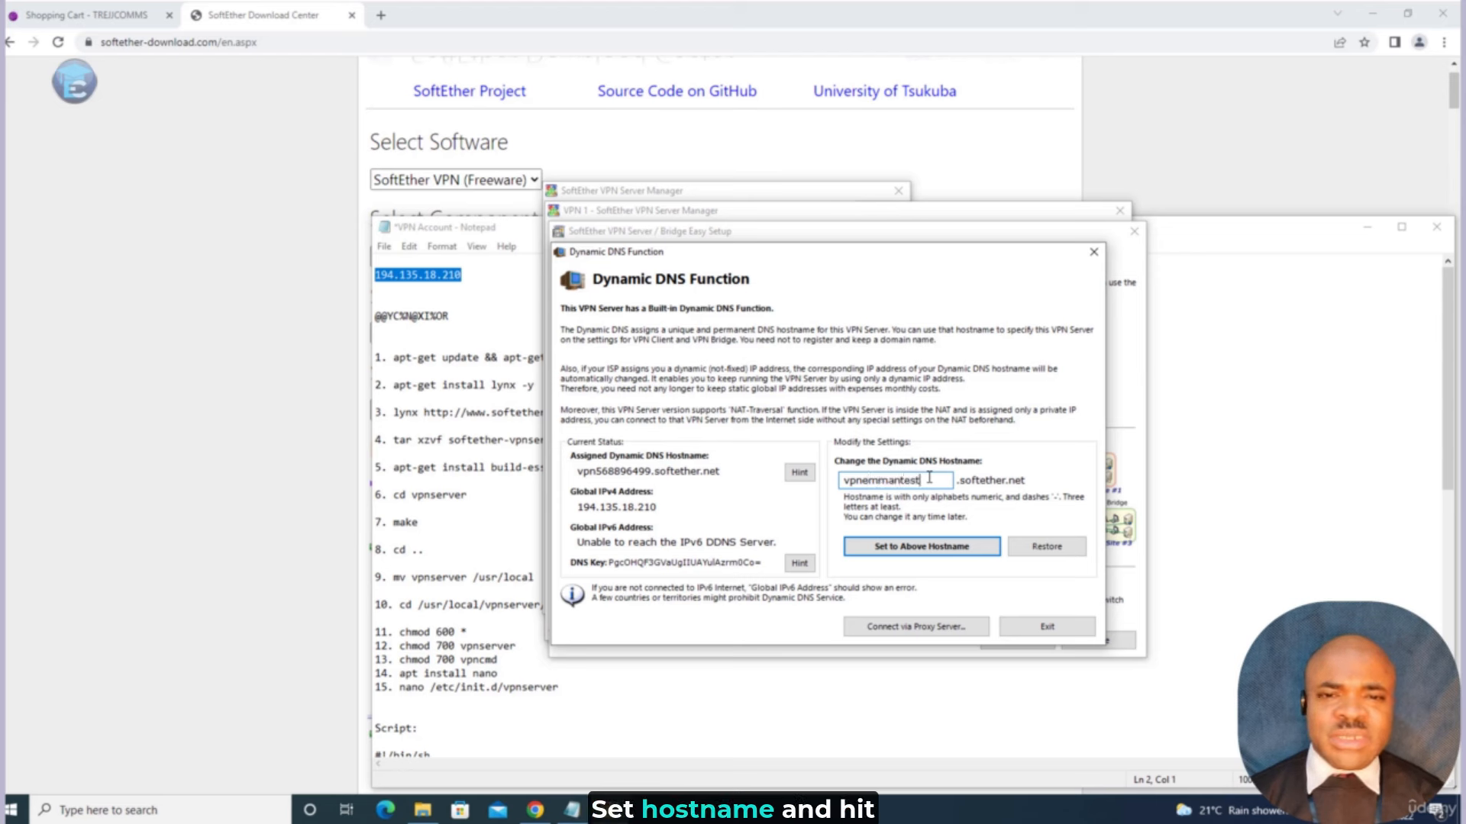
pyautogui.click(947, 550)
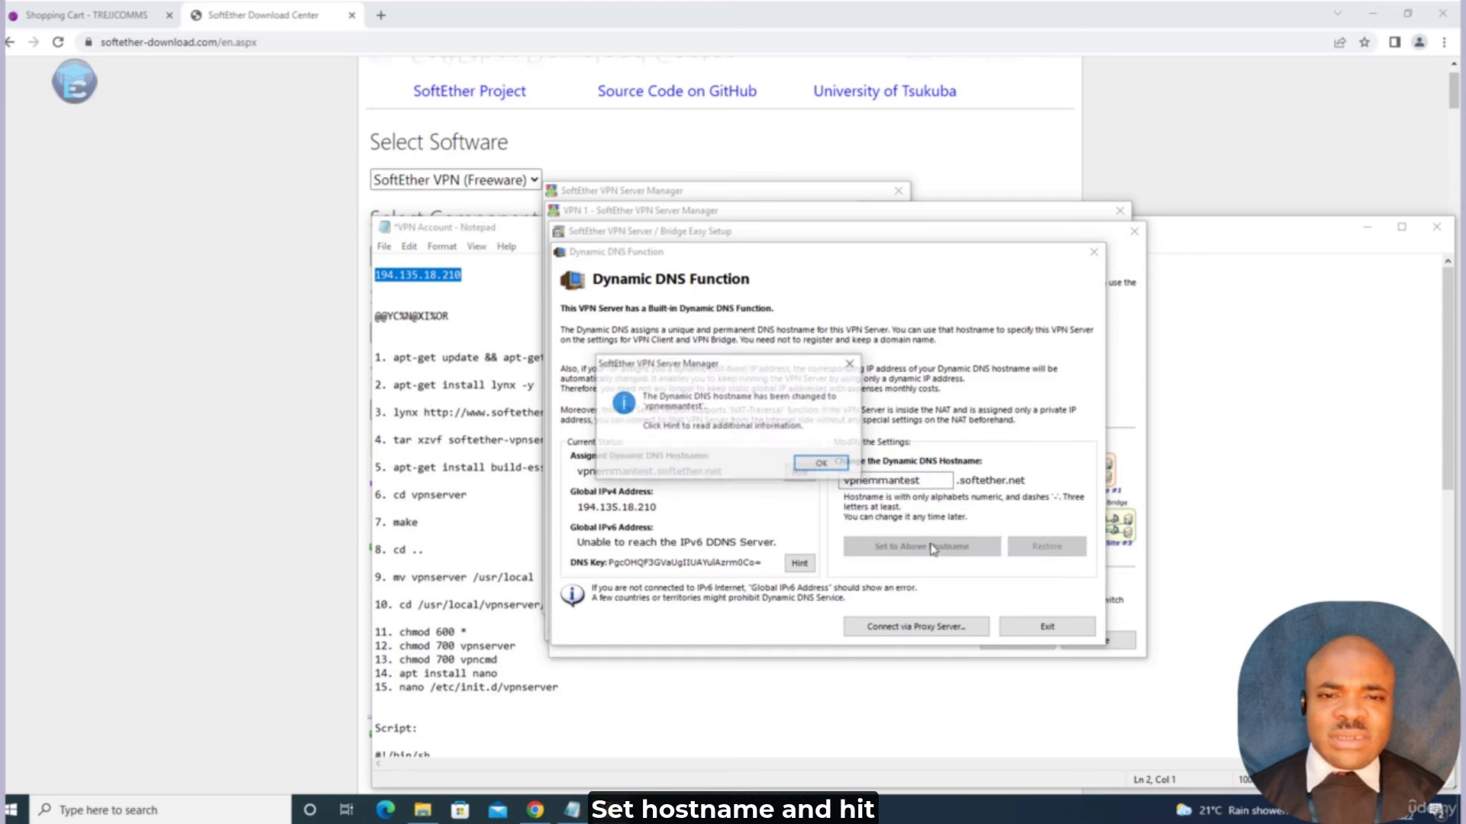
pyautogui.click(823, 465)
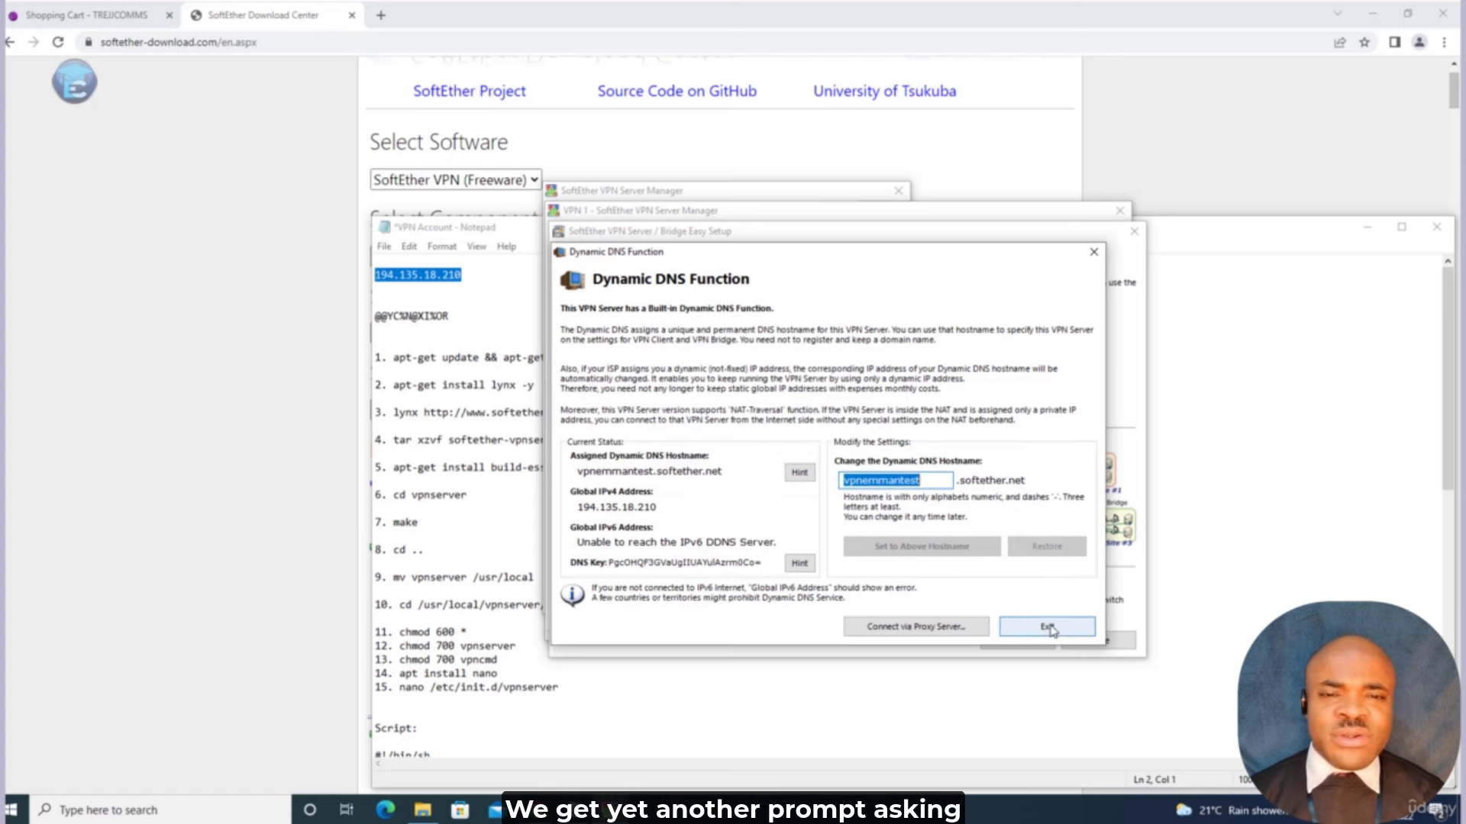
pyautogui.click(1049, 627)
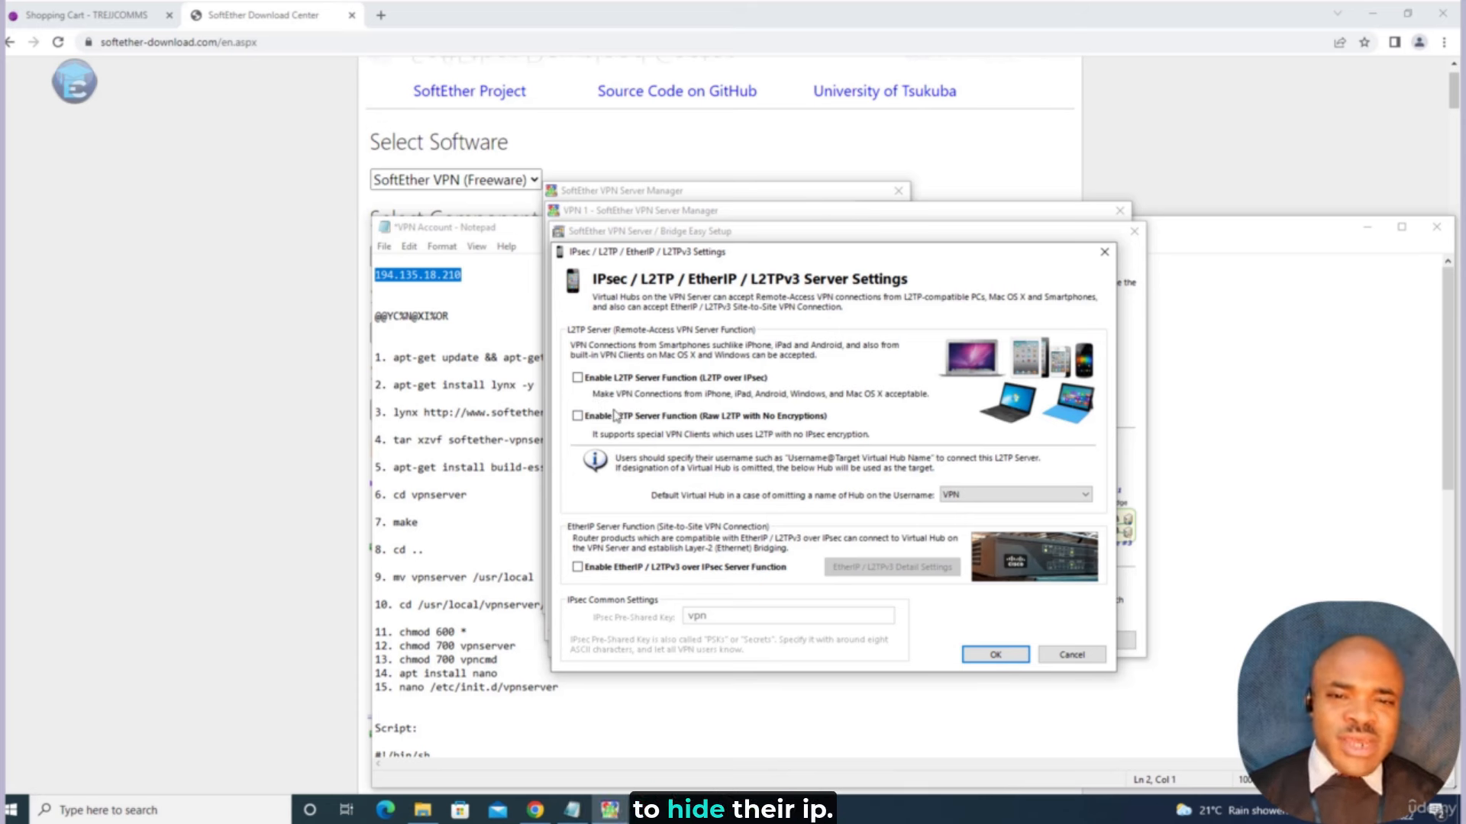
# - Enable L2TP over IPsec, enter an IPsec pre-shared key, and apply the settings
pyautogui.click(577, 379)
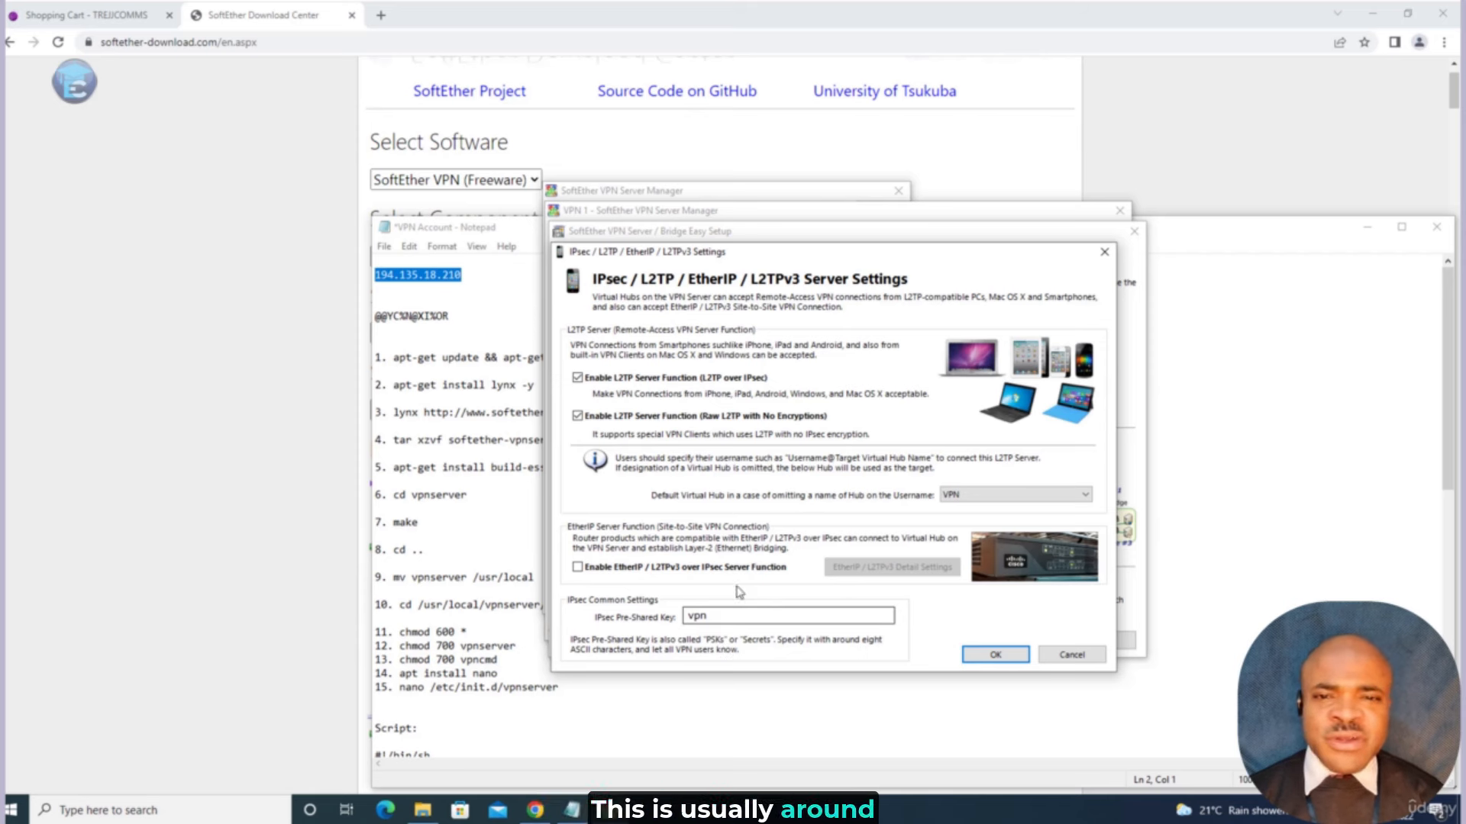
pyautogui.click(758, 617)
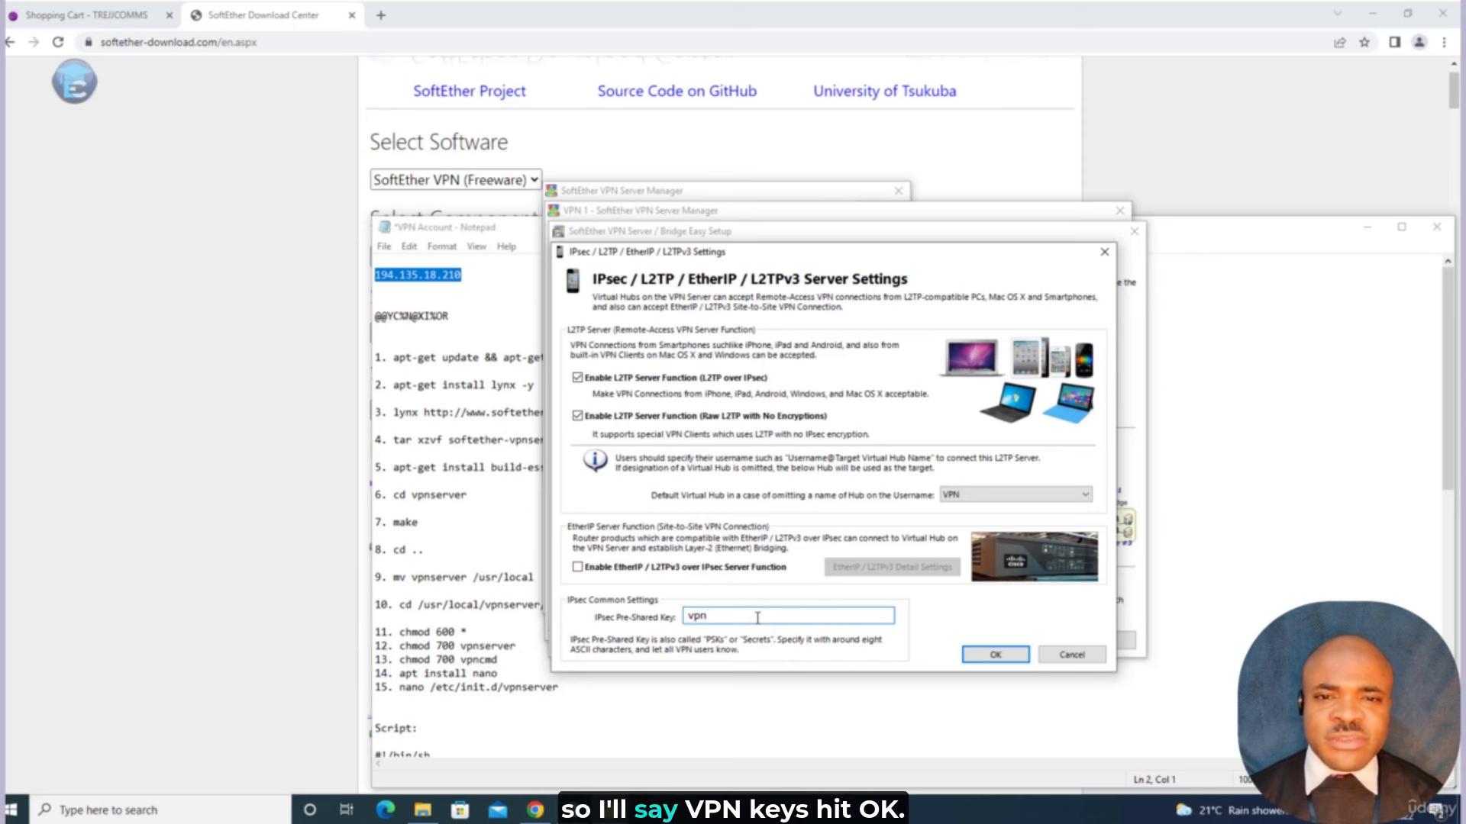
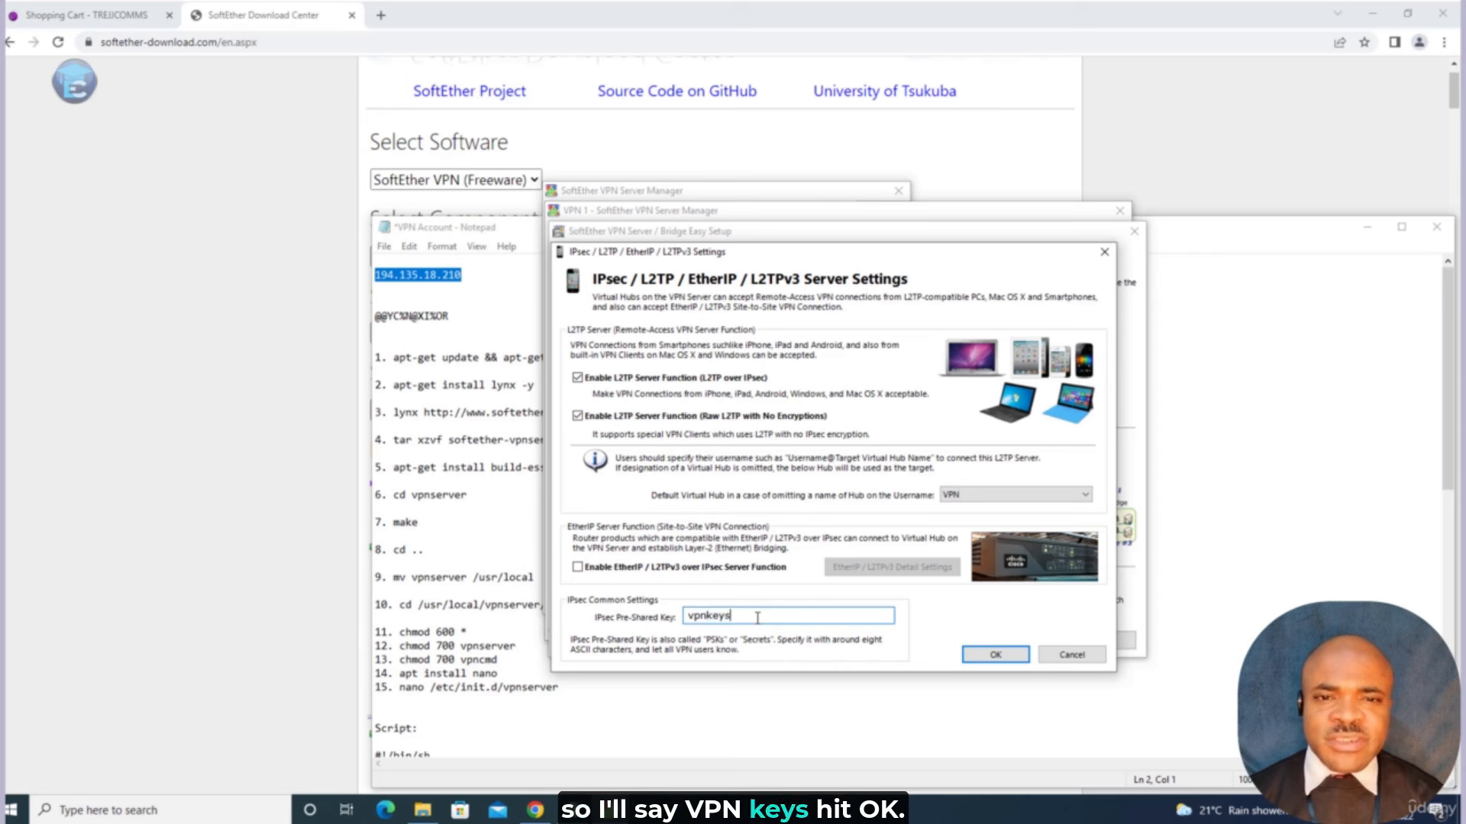
pyautogui.press('Return')
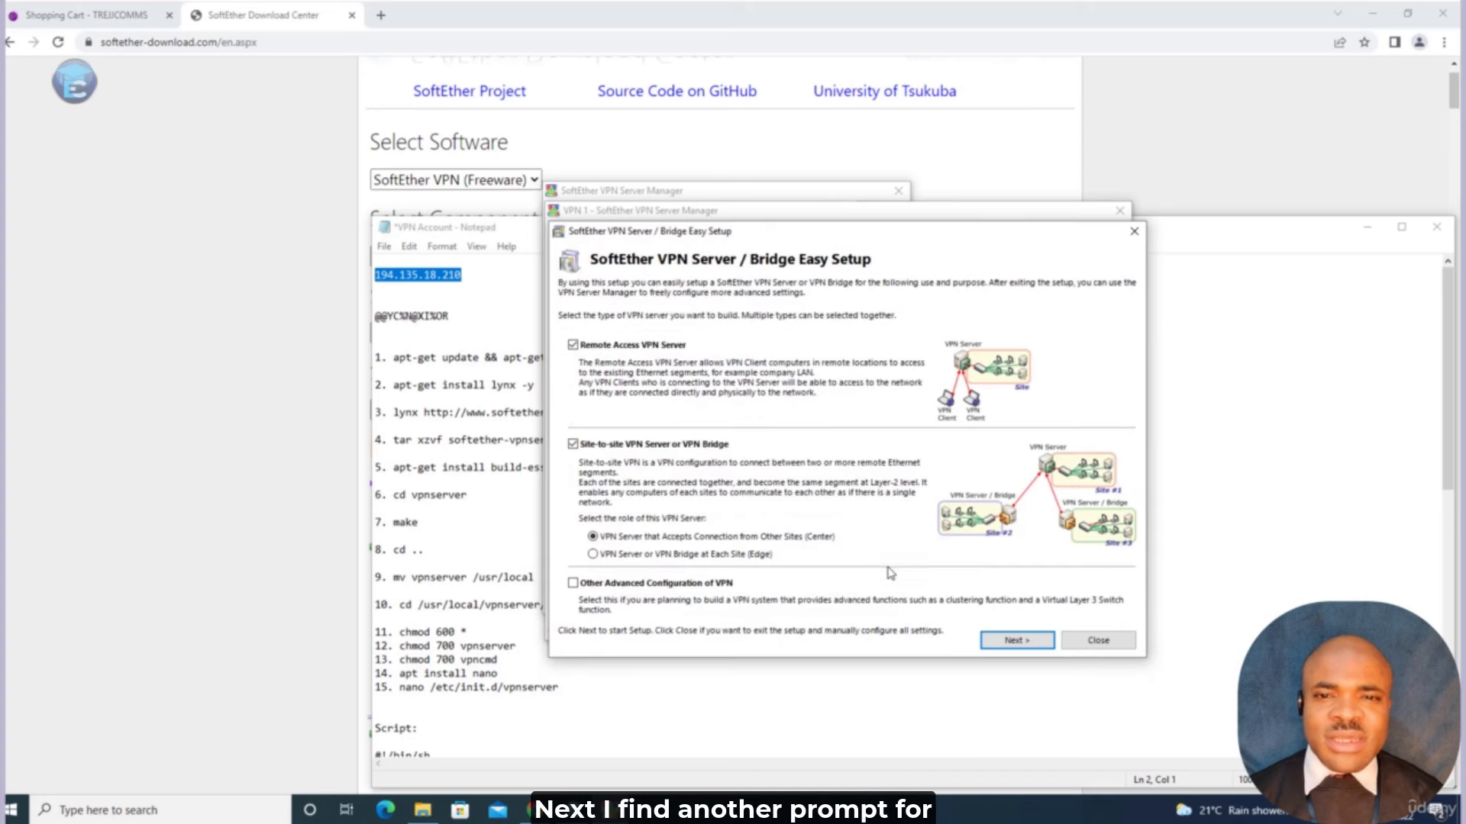